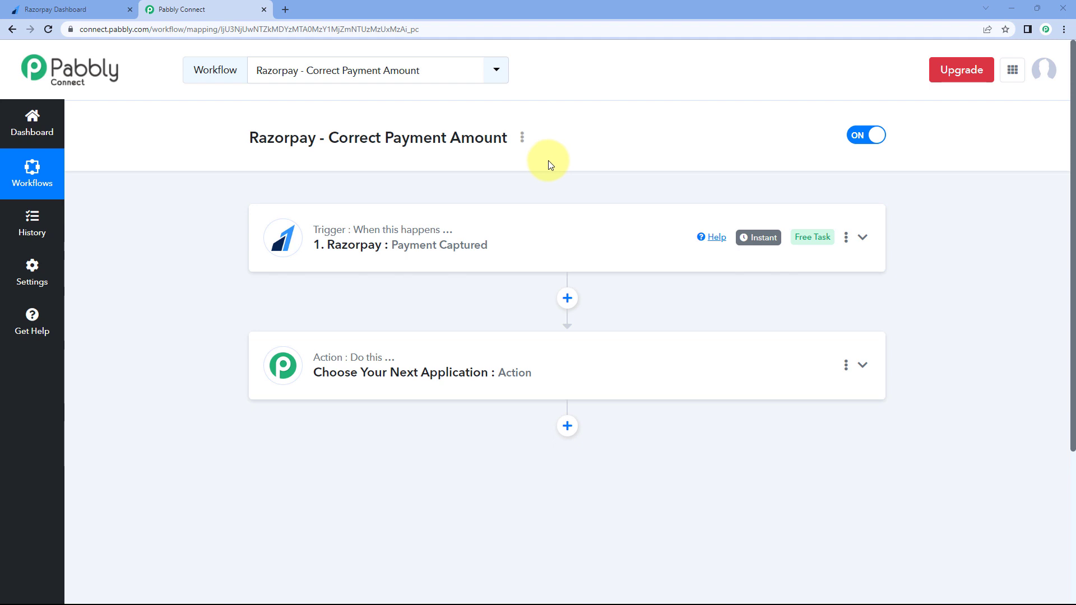
left_click(519, 226)
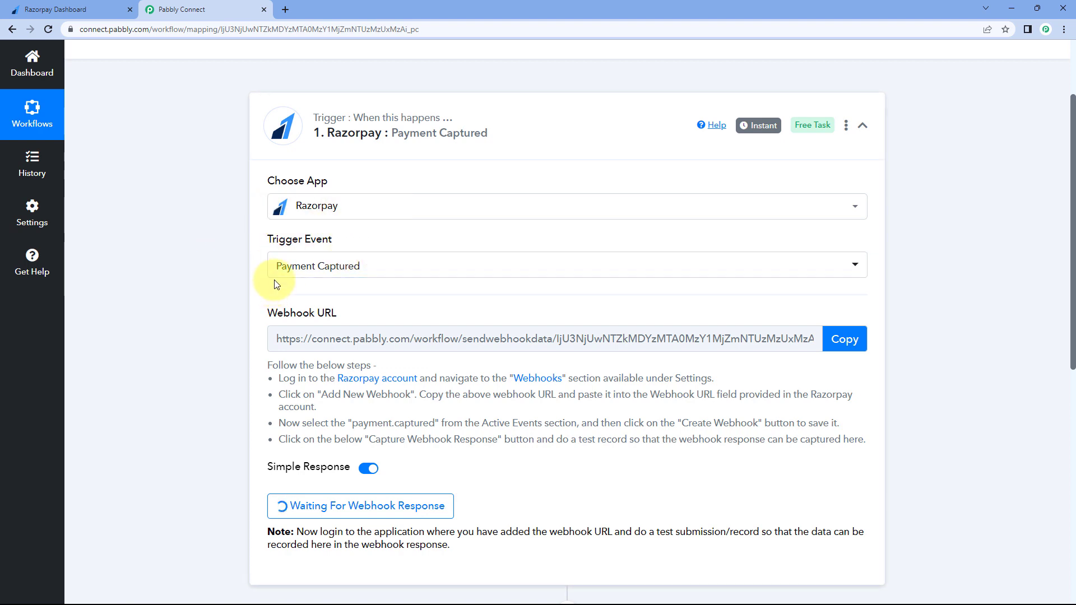
scroll(384, 283, "down", 2)
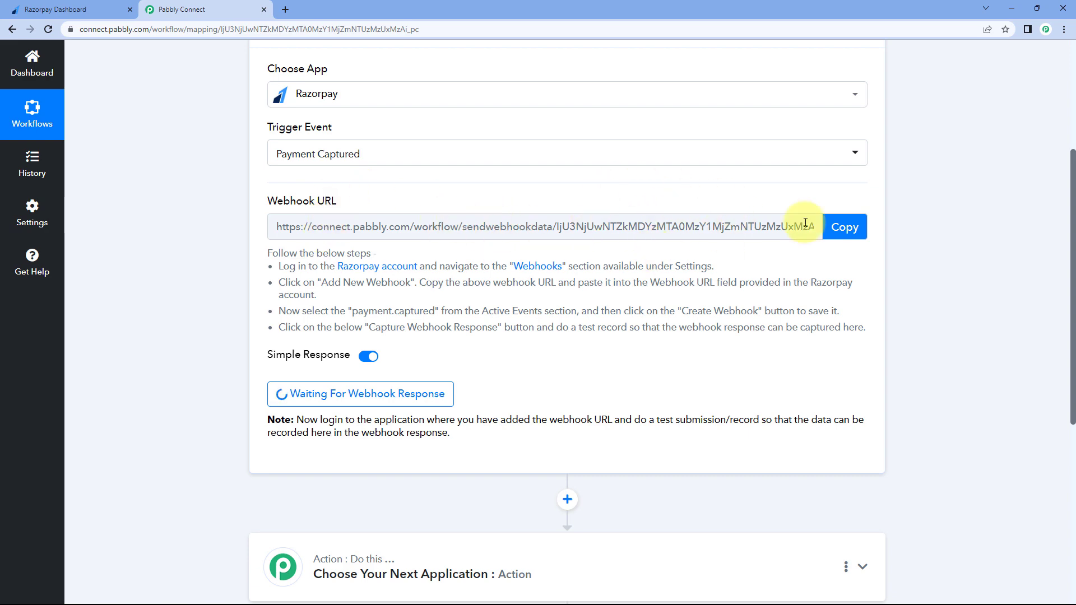
left_click(56, 10)
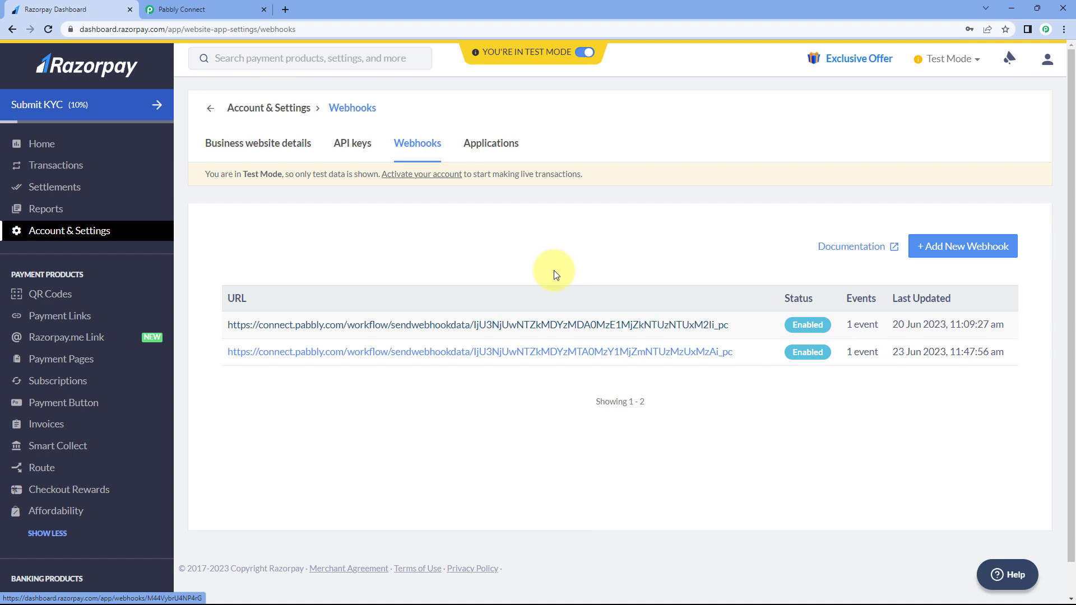
left_click(235, 9)
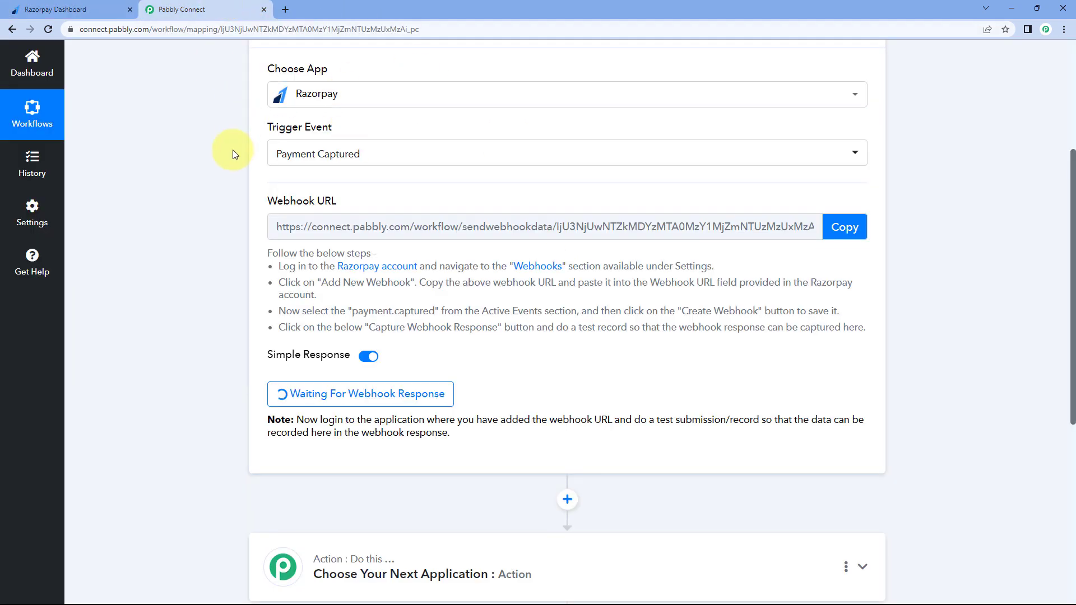
In the Razorpay Dashboard, copy the PHP Programming Course link from the Payment Pages list
left_click(95, 5)
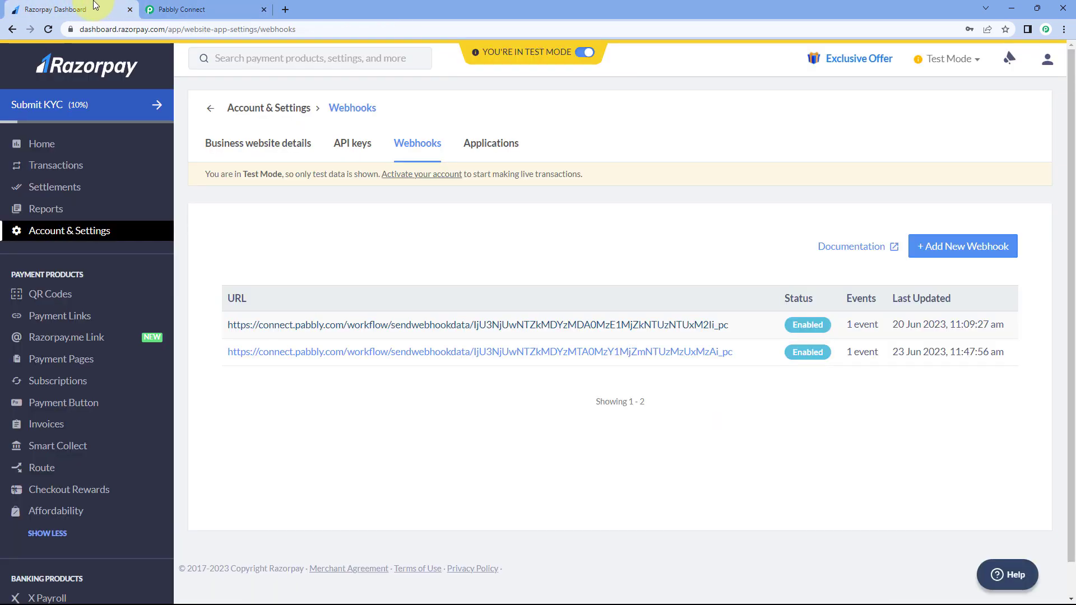
left_click(83, 315)
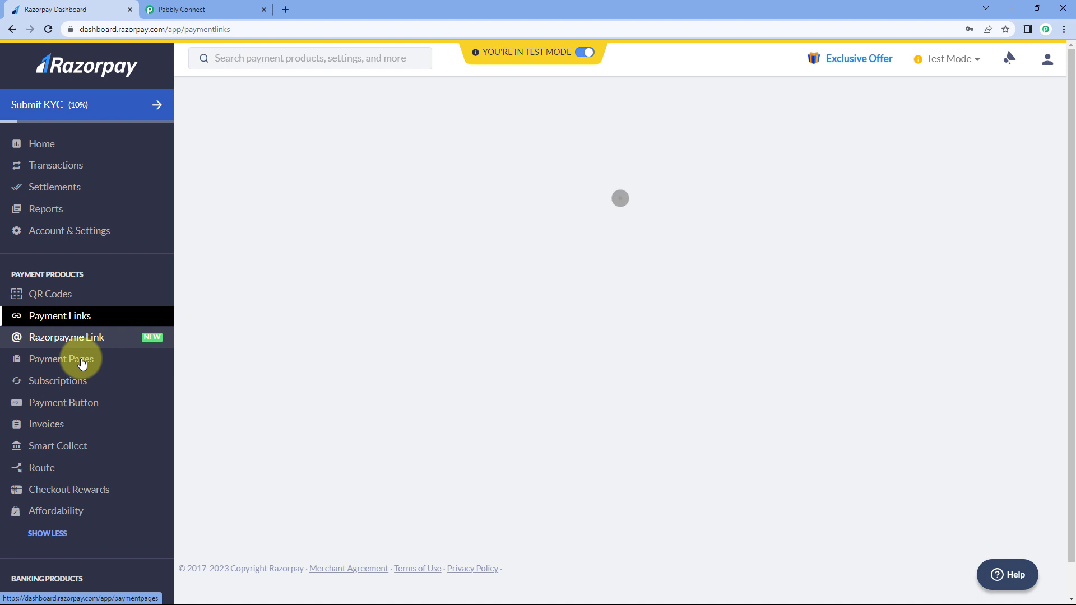
left_click(88, 364)
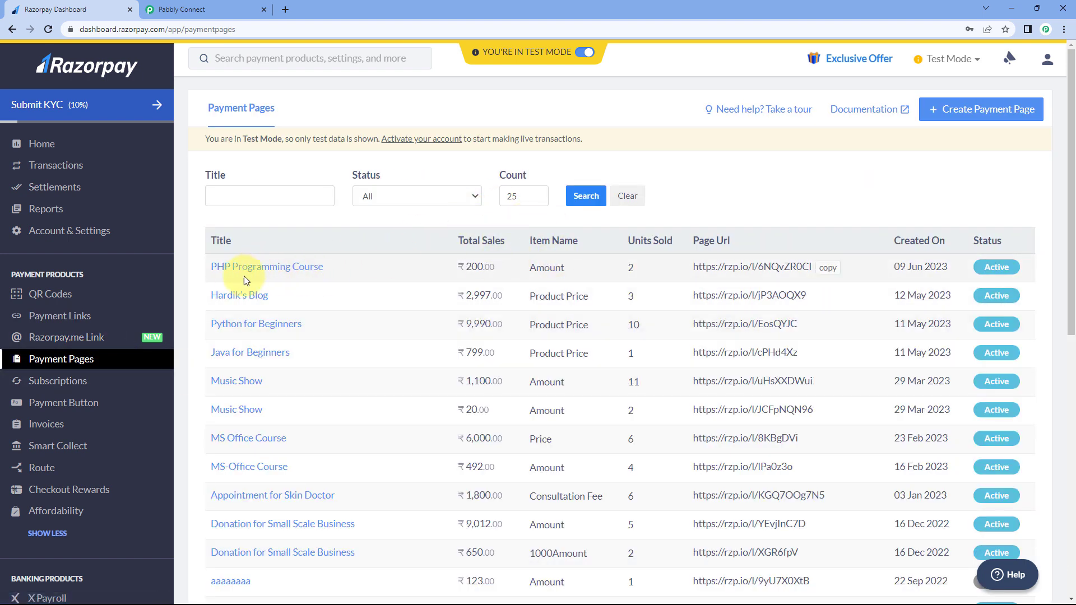
left_click(837, 272)
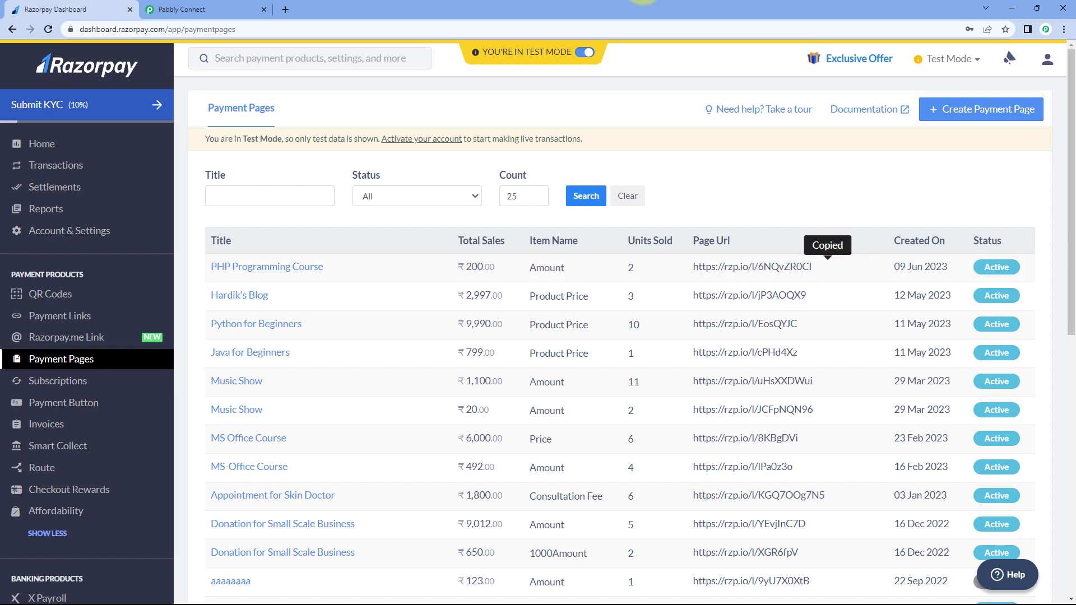
Load the copied PHP Programming Course payment page in a new browser tab
left_click(287, 10)
key("ctrl+v")
key("Return")
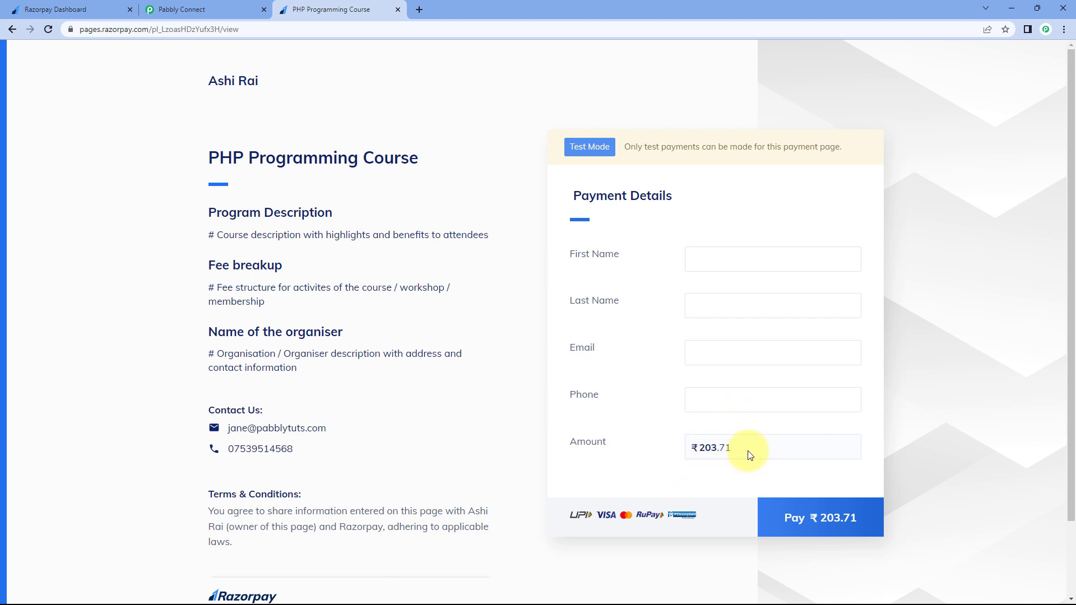
Fill in the customer's name, email and phone, then proceed to pay ₹203.71
left_click(715, 256)
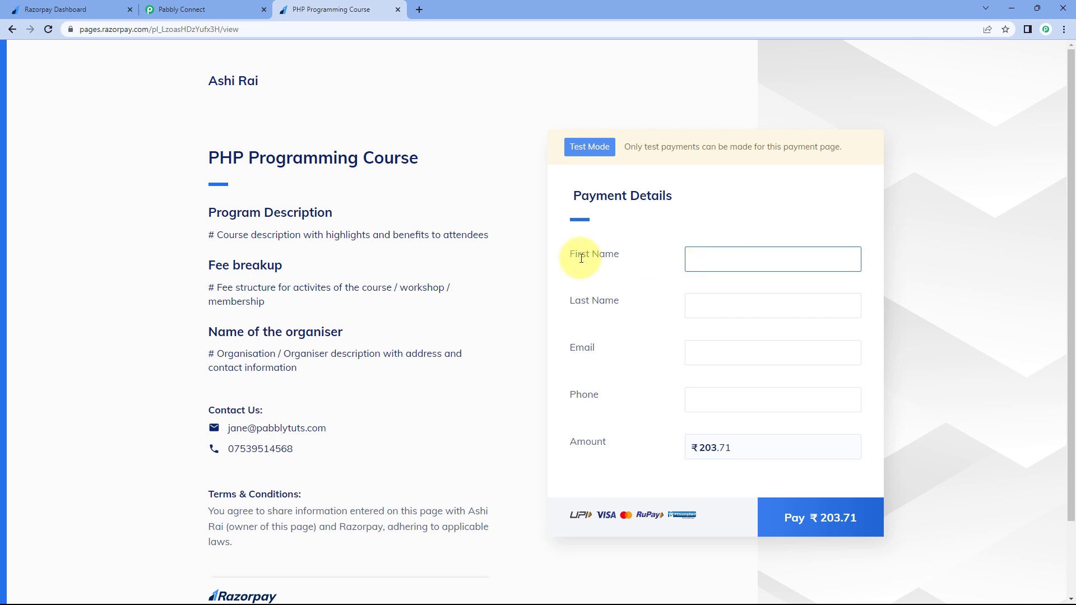
key("Tab")
type("Us")
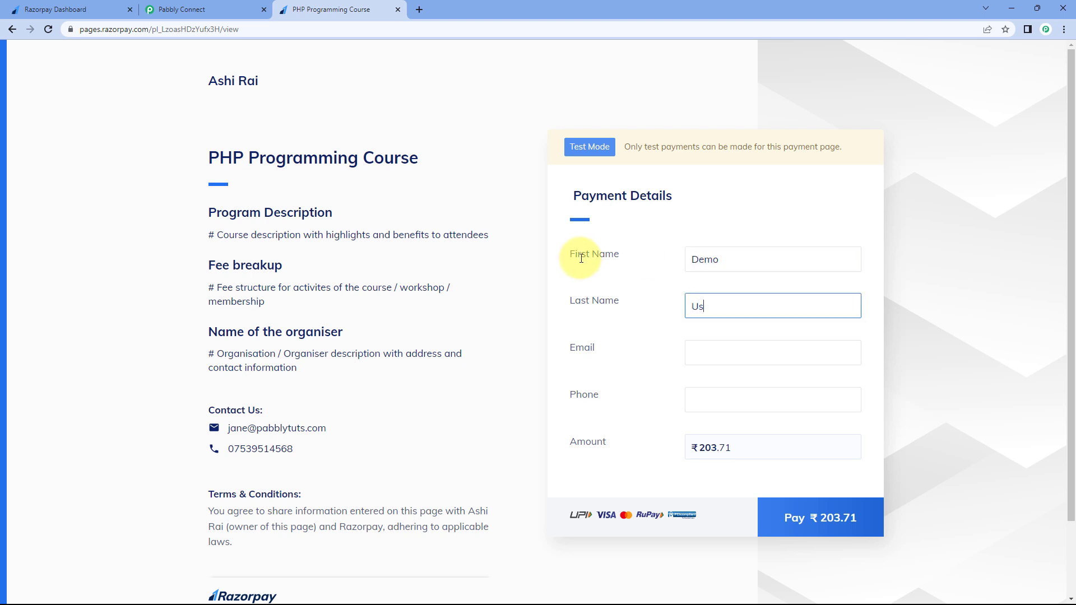
type("er")
key("Tab")
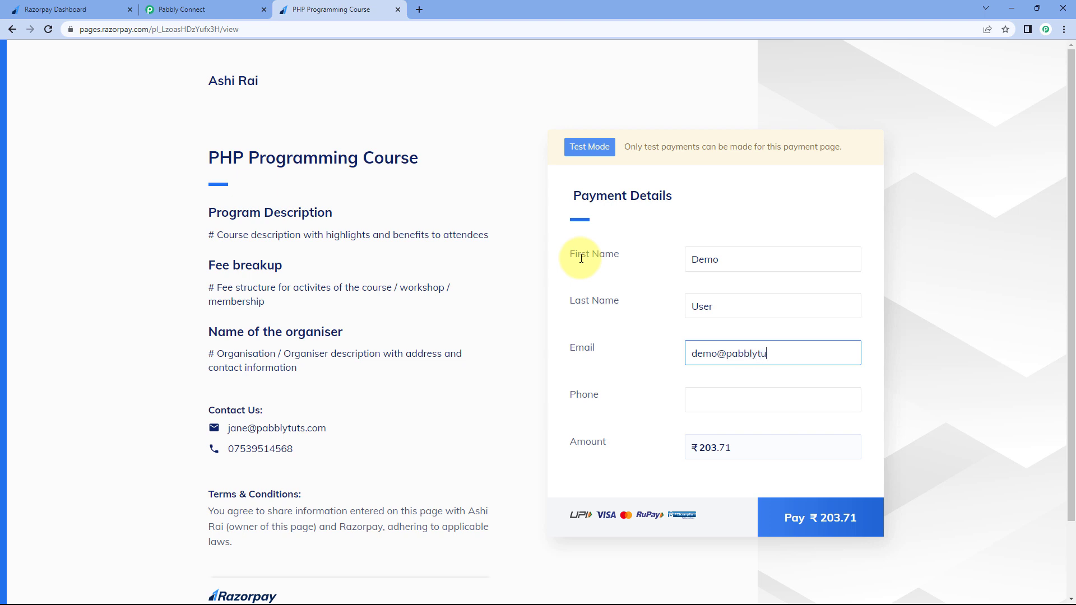
key("Tab")
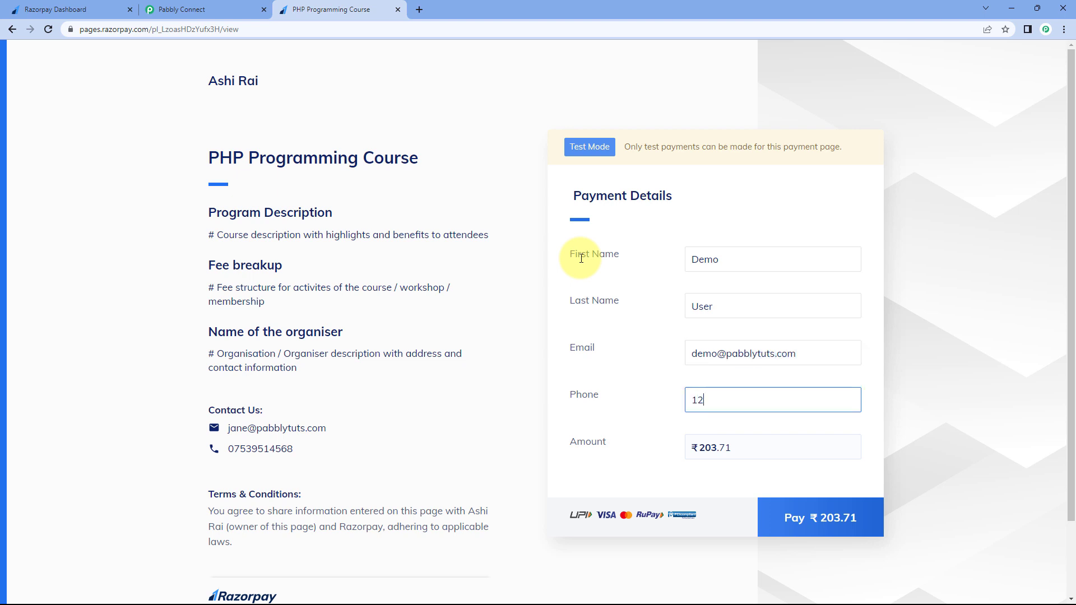
left_click(808, 524)
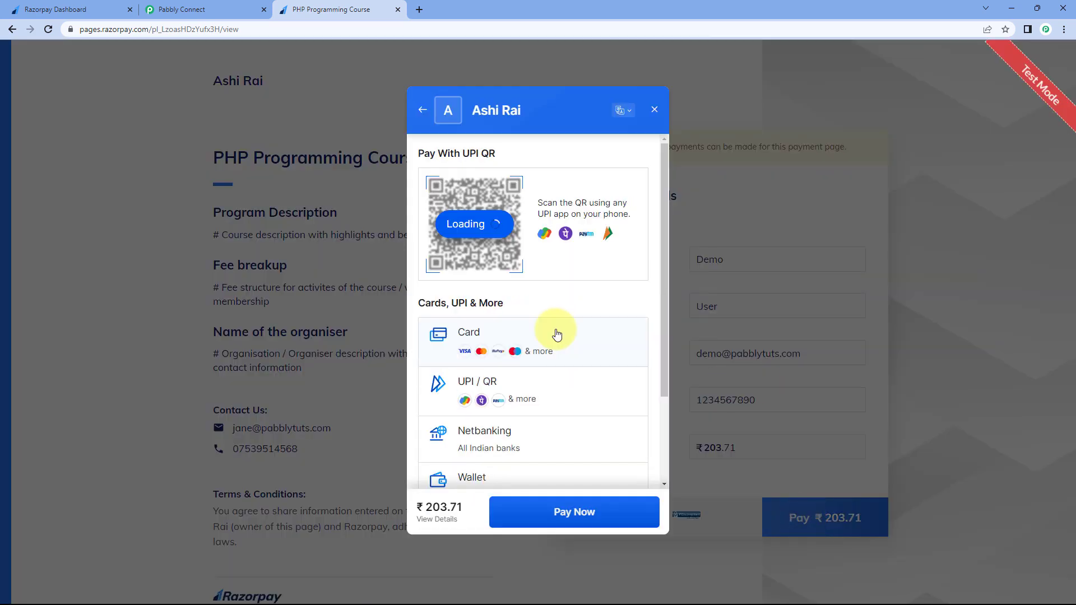
left_click(552, 331)
left_click(471, 187)
type("4111111111111111")
type("12")
key("BackSpace")
key("BackSpace")
type("Demo")
key("Tab")
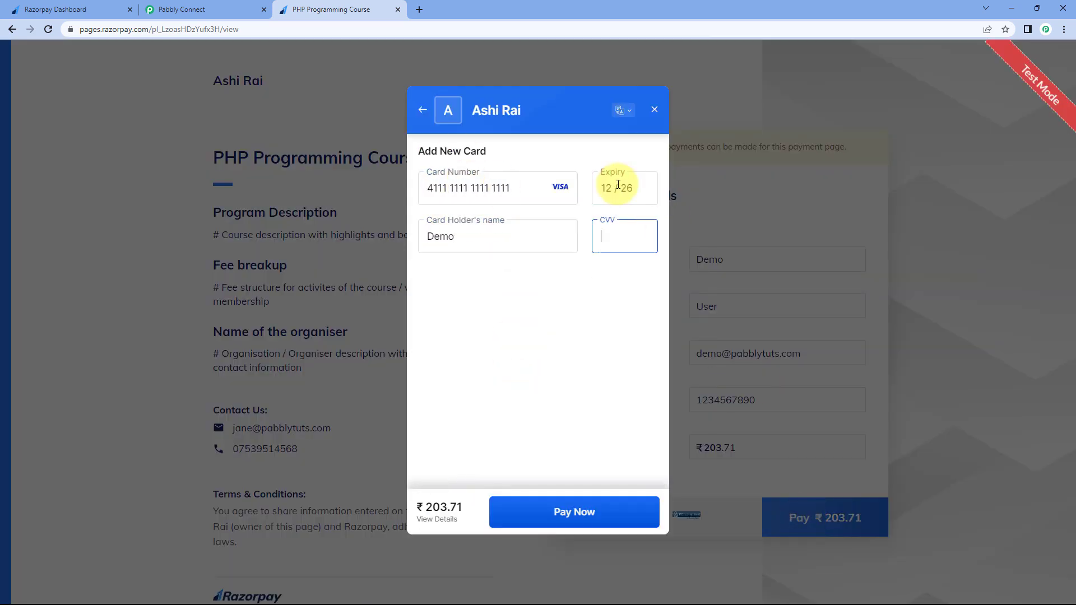
left_click(575, 511)
left_click(458, 377)
type("1111")
key("Return")
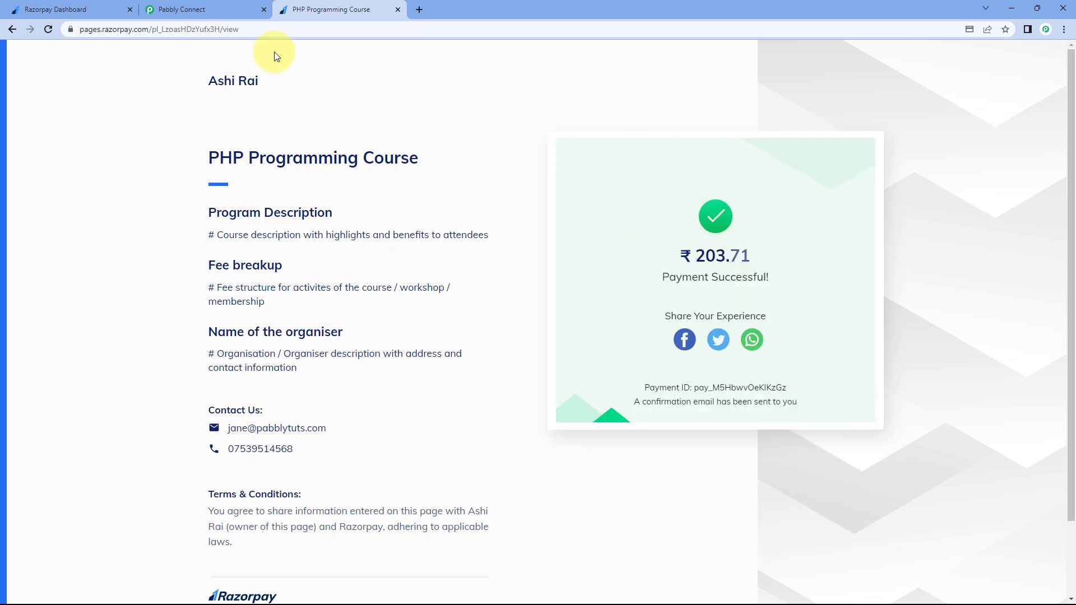
Return to the workflow and check the received phone, last name and email values
left_click(229, 5)
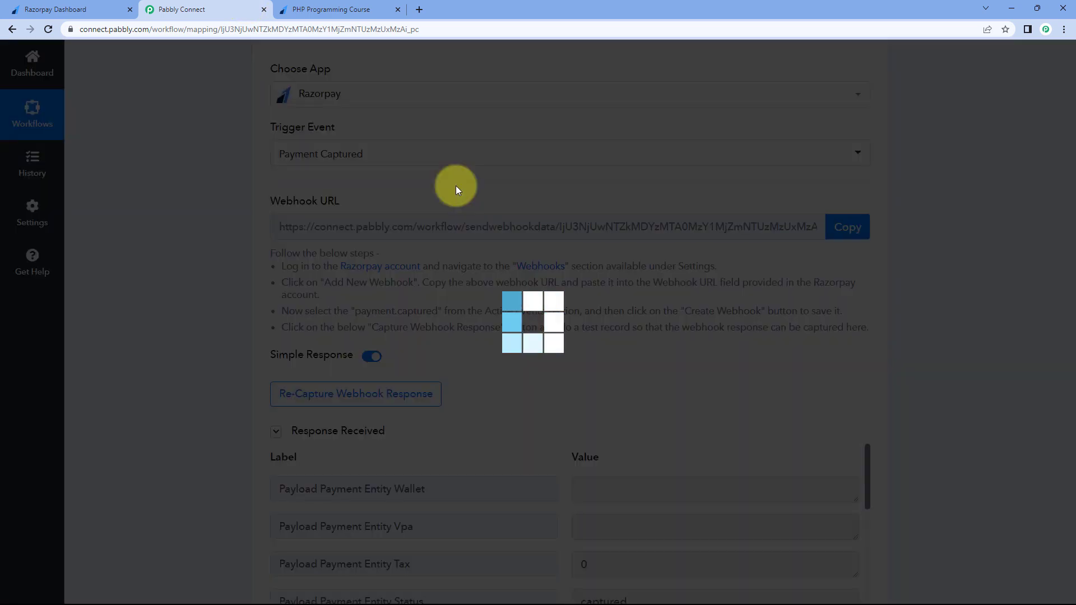
scroll(271, 269, "down", 2)
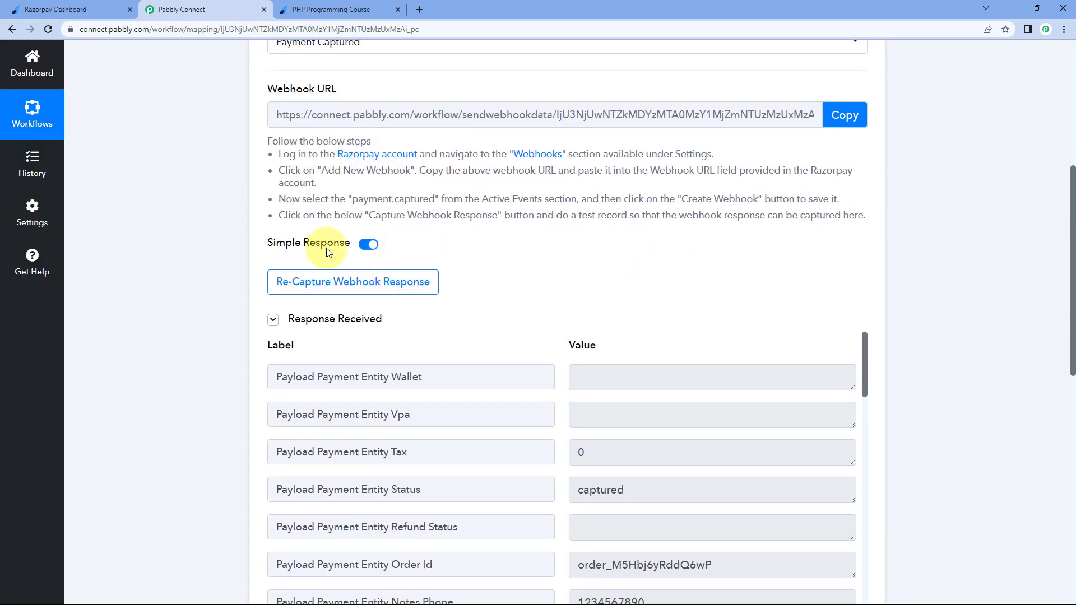
scroll(289, 297, "down", 1)
scroll(517, 257, "down", 2)
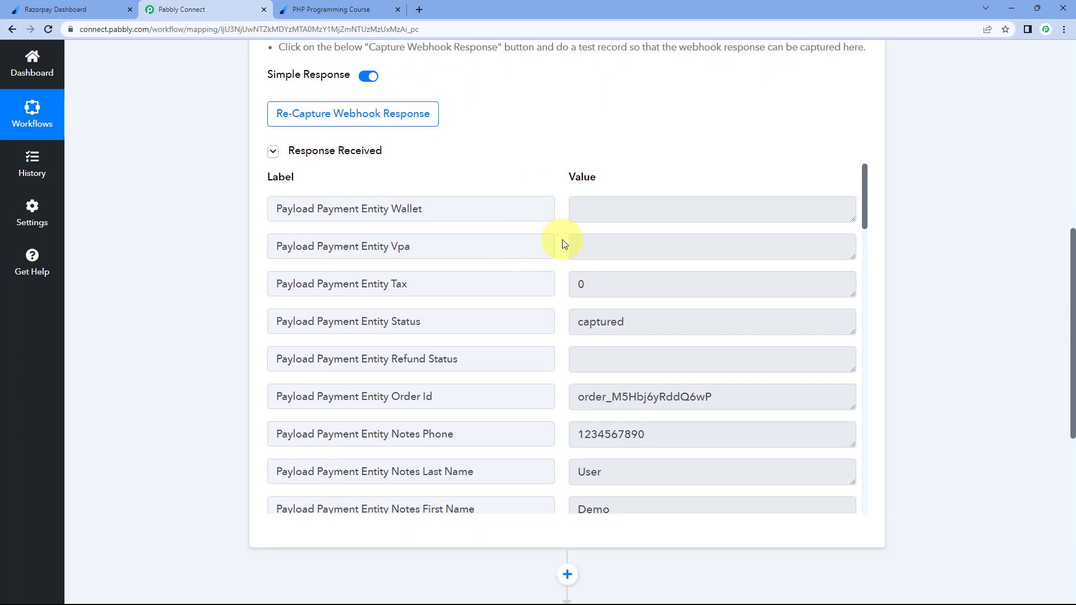
scroll(563, 245, "down", 3)
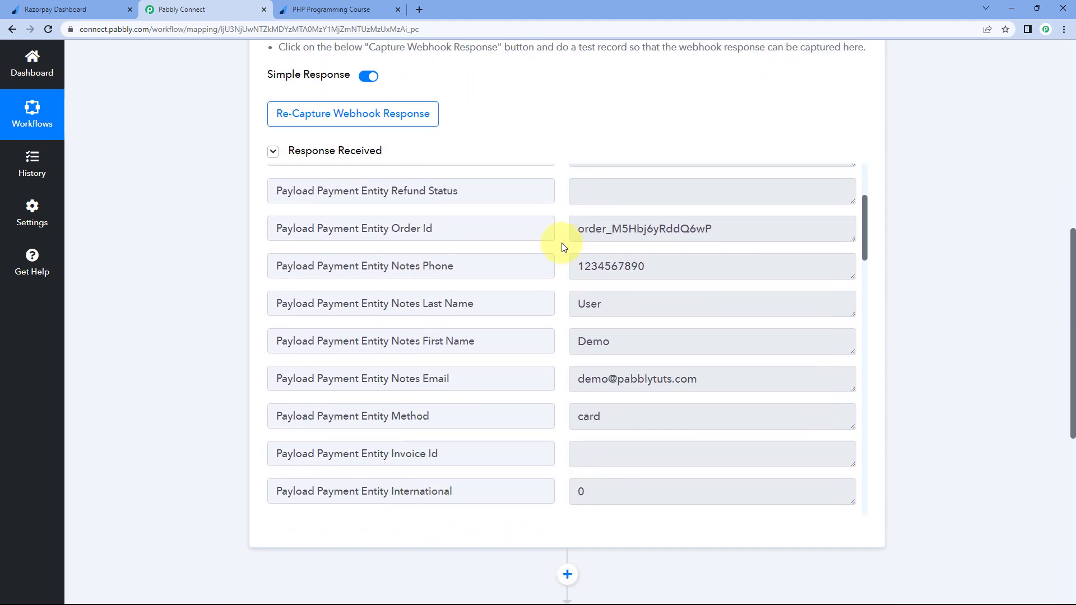
mouse_move(650, 267)
left_mouse_down()
mouse_move(557, 310)
mouse_move(618, 334)
mouse_move(652, 286)
left_mouse_up()
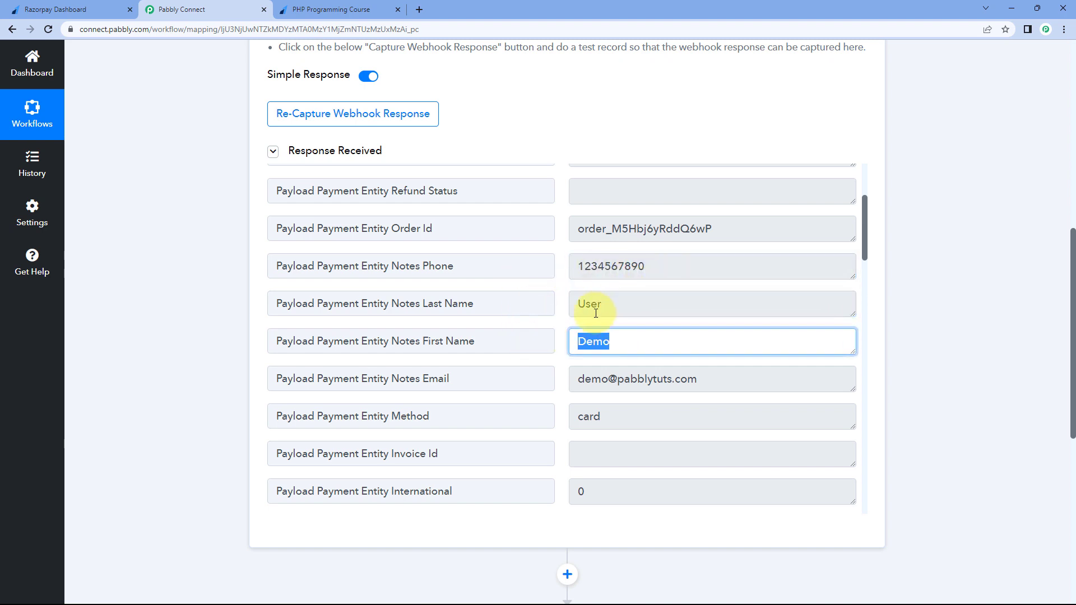
left_click_drag(700, 377, 563, 341)
left_click(558, 340)
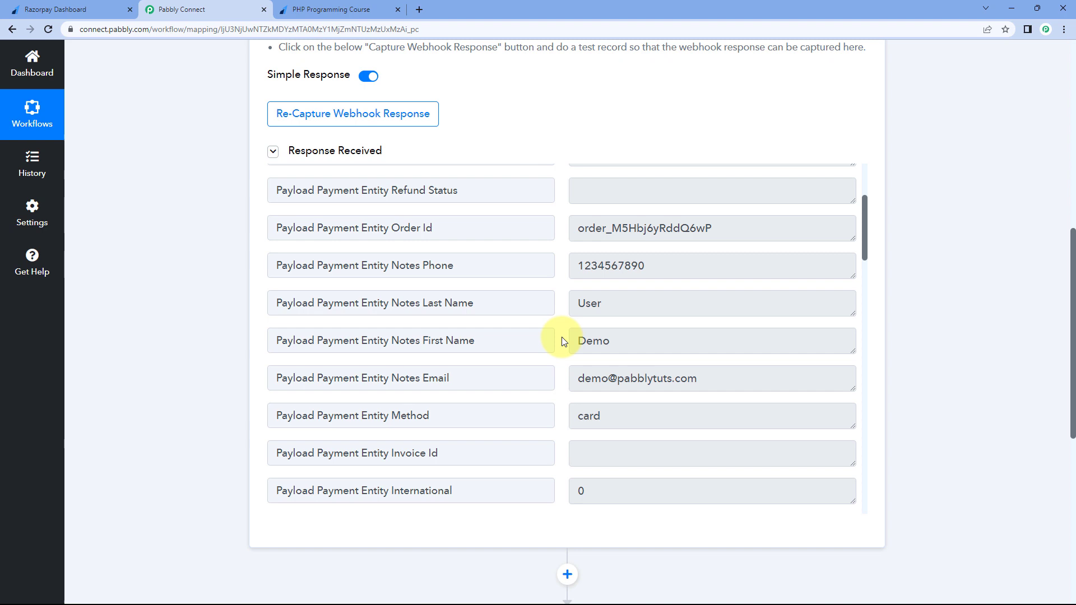
Scroll down to the Payload Payment Entity Amount row and highlight its value 20371
scroll(555, 313, "down", 10)
scroll(555, 305, "down", 2)
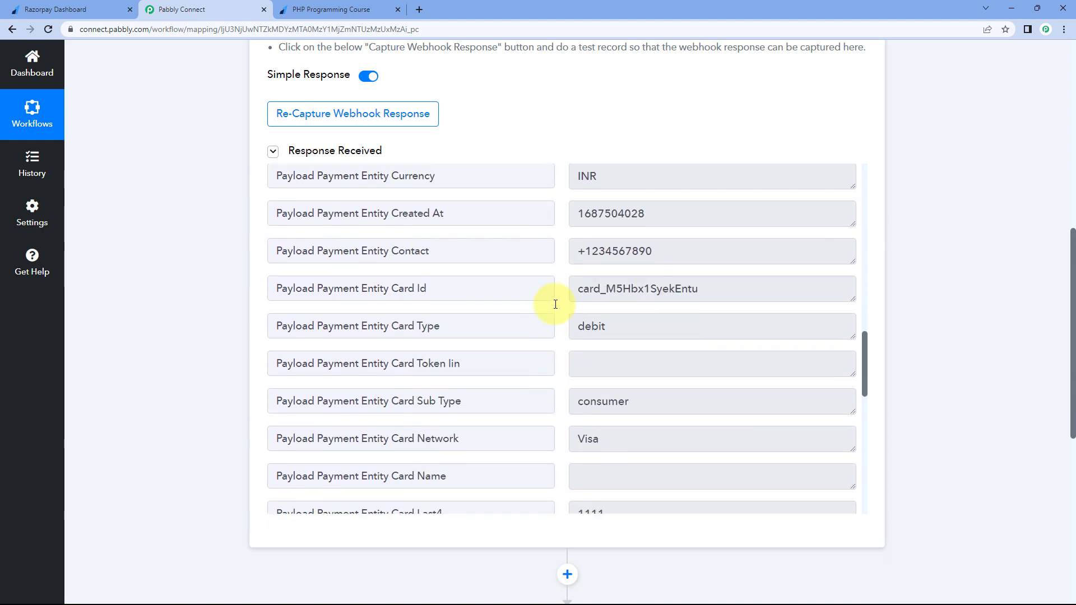
scroll(555, 305, "down", 10)
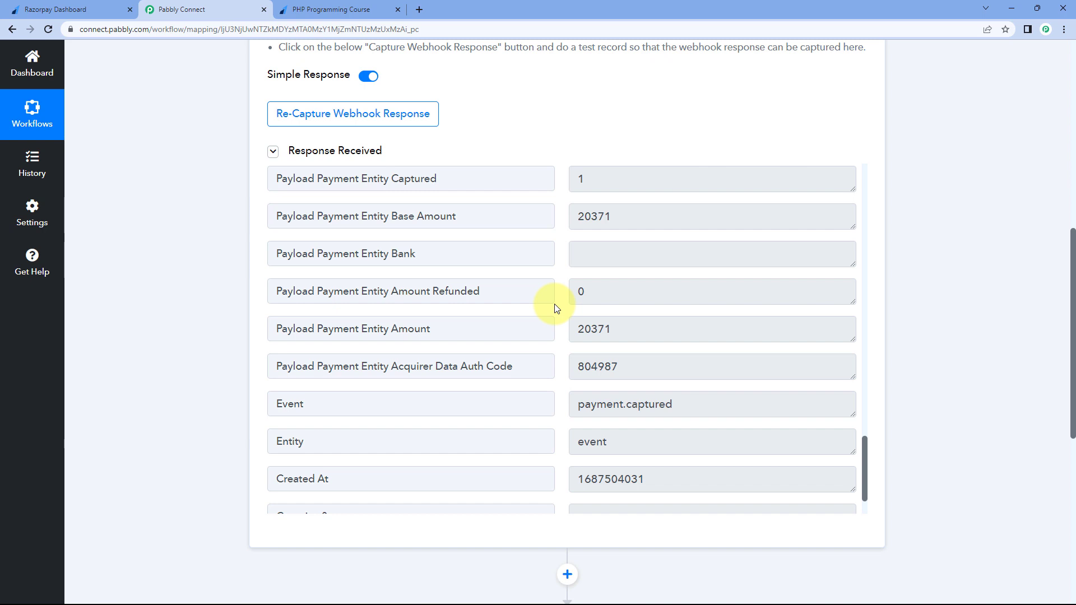
scroll(556, 308, "down", 1)
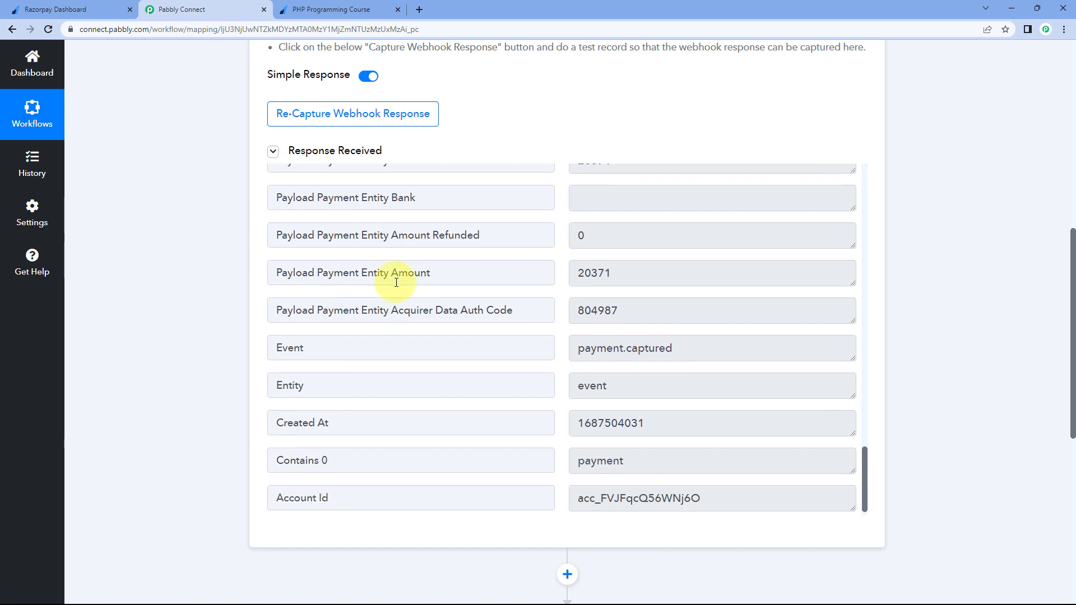
left_click_drag(465, 277, 268, 279)
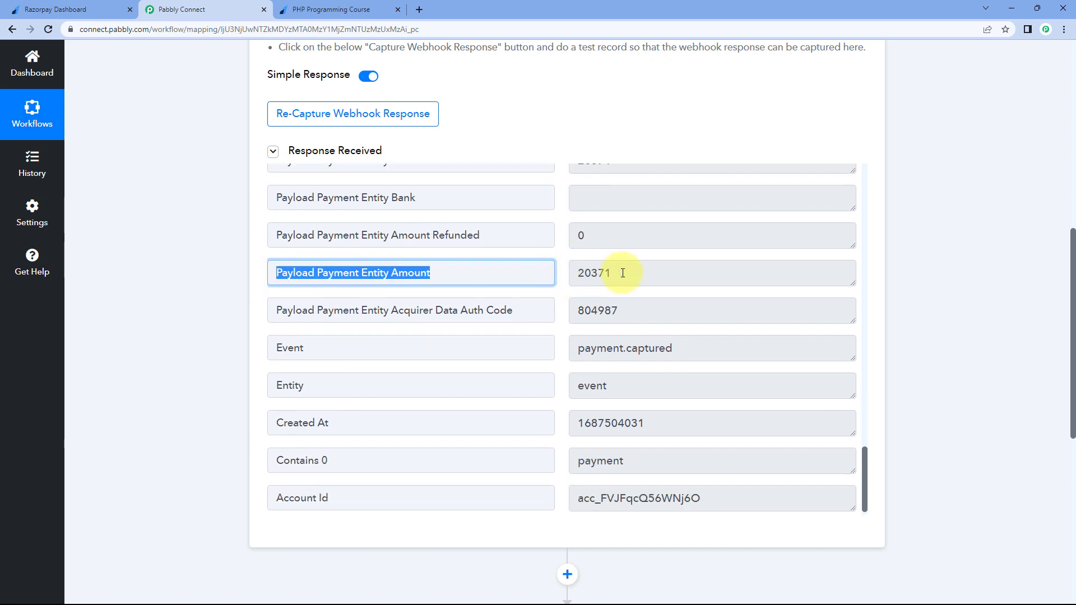
left_click_drag(619, 272, 569, 272)
left_click(562, 278)
scroll(562, 278, "down", 1)
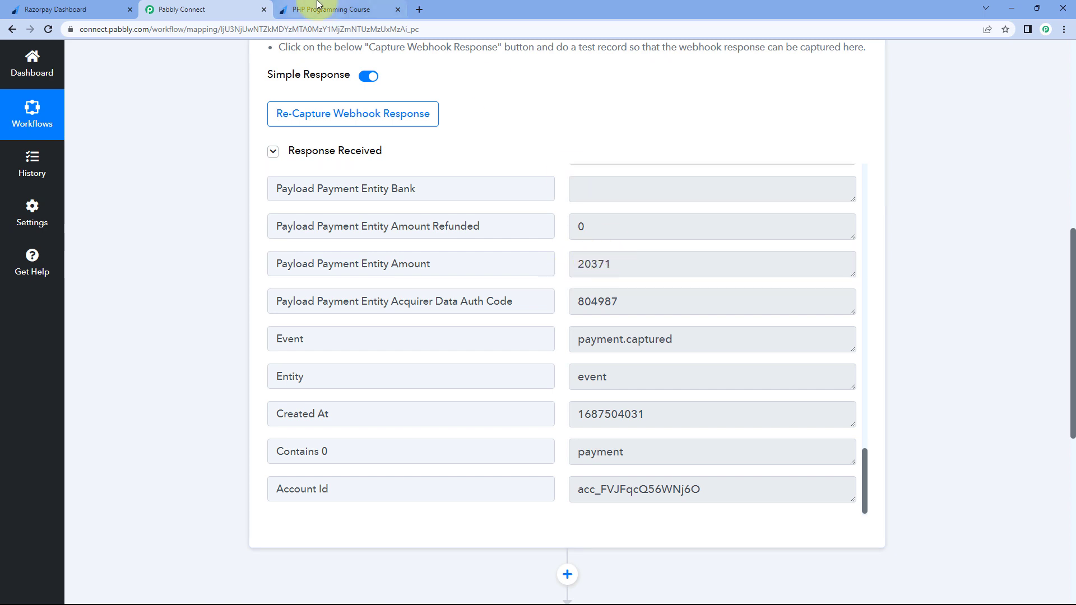
left_click(336, 10)
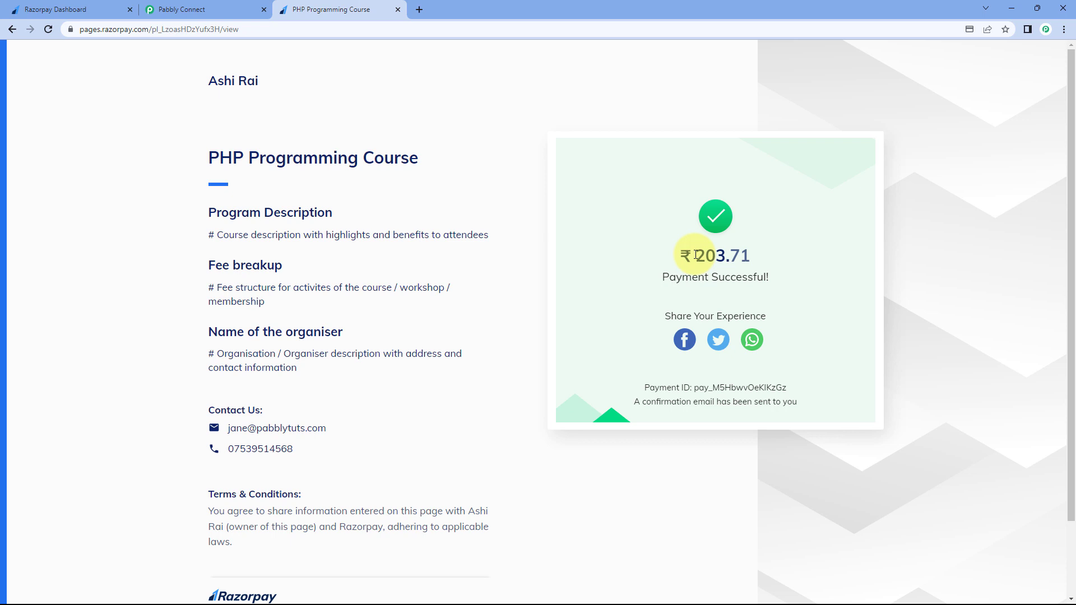
left_click_drag(701, 255, 731, 256)
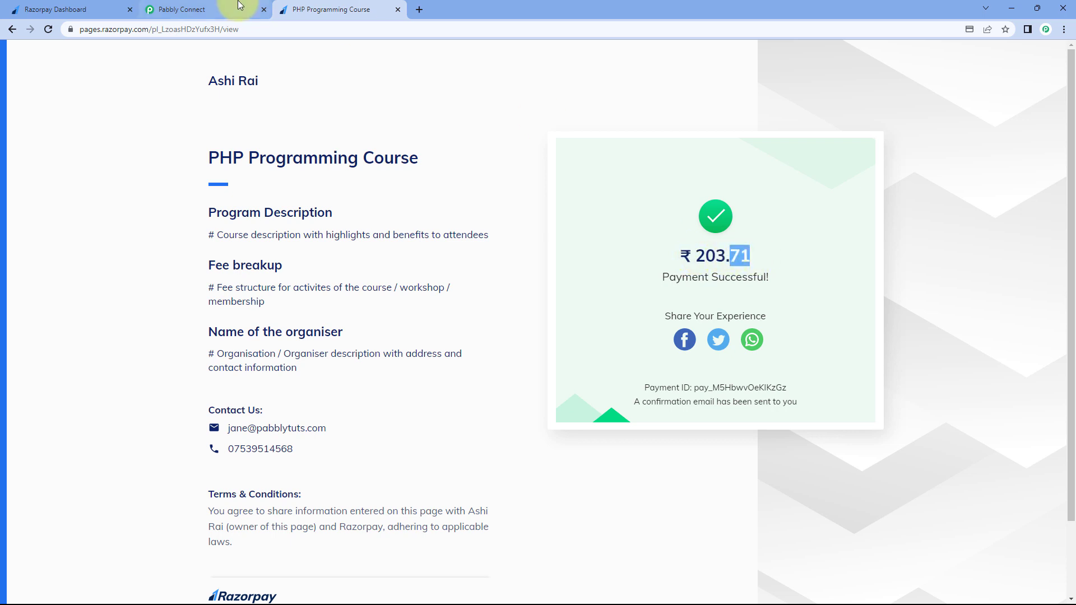
left_click(235, 5)
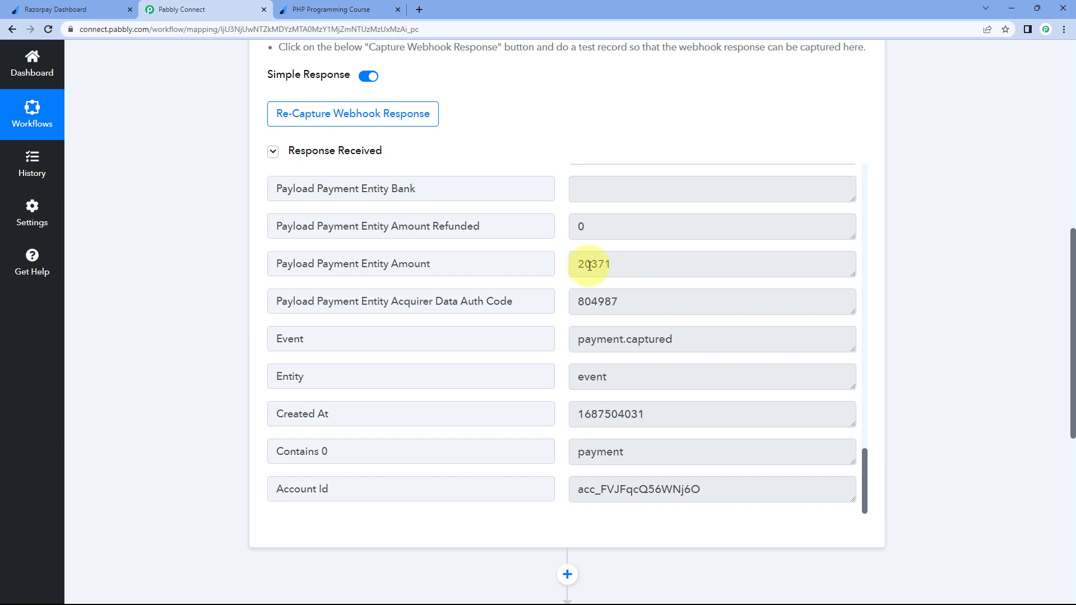
left_click(591, 266)
left_click_drag(592, 266, 611, 266)
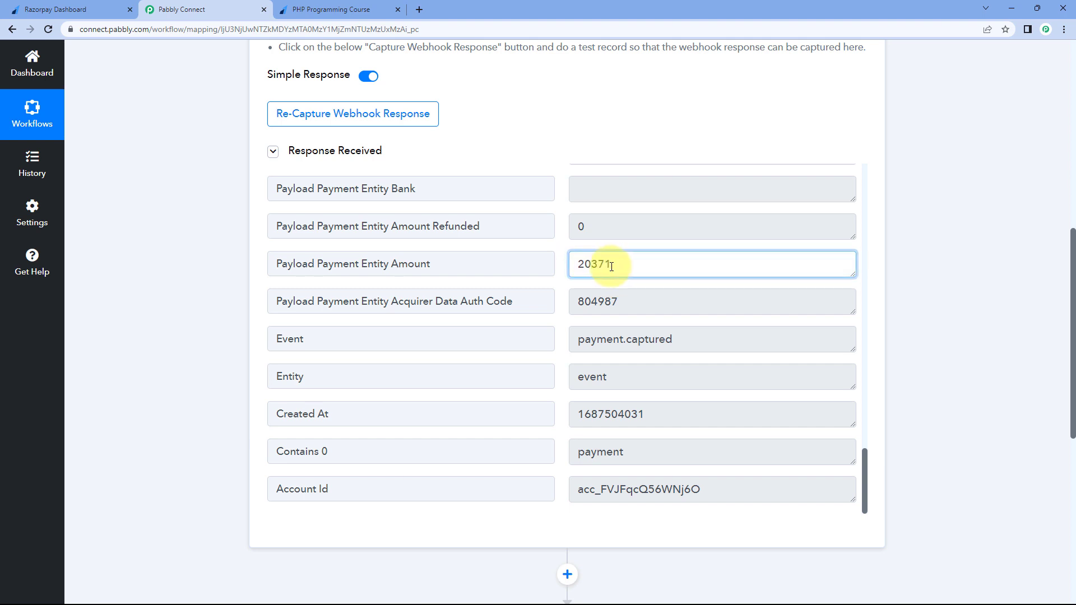
left_click(359, 8)
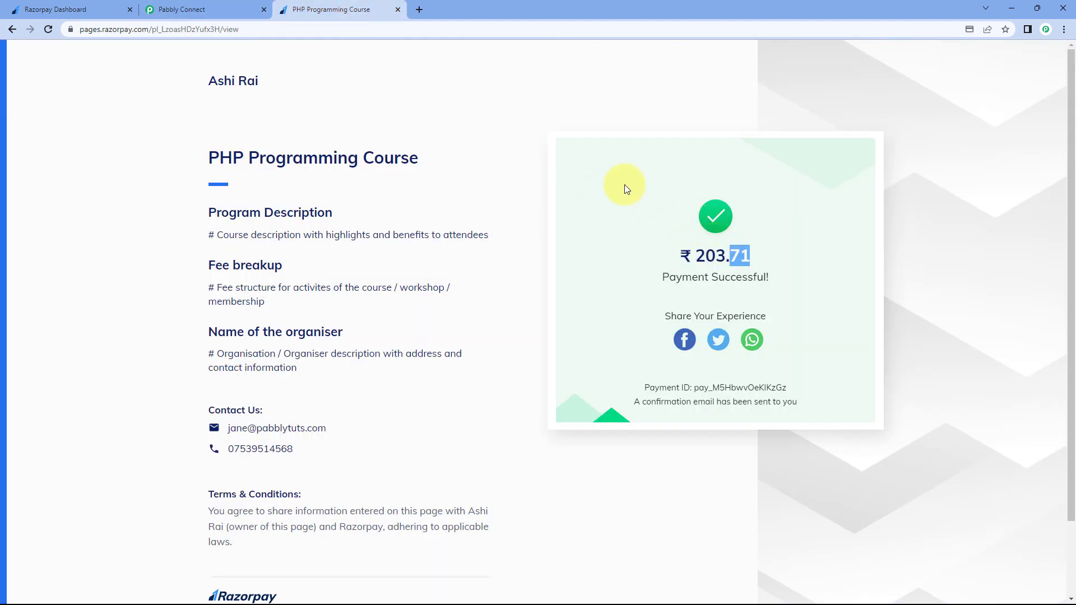
left_click(648, 198)
left_click(217, 7)
left_click(560, 255)
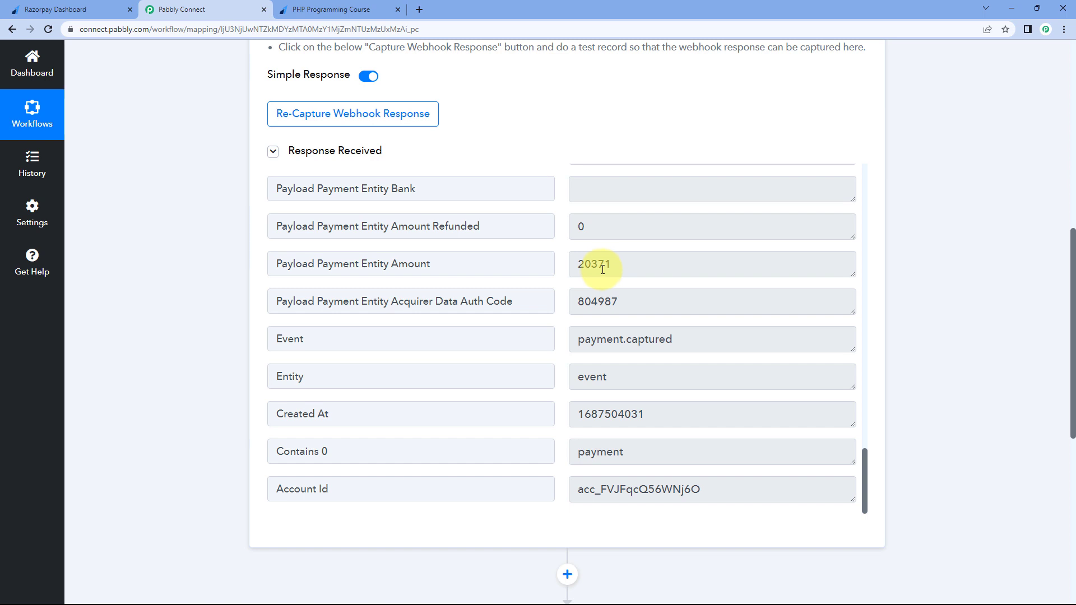
left_click_drag(575, 265, 612, 262)
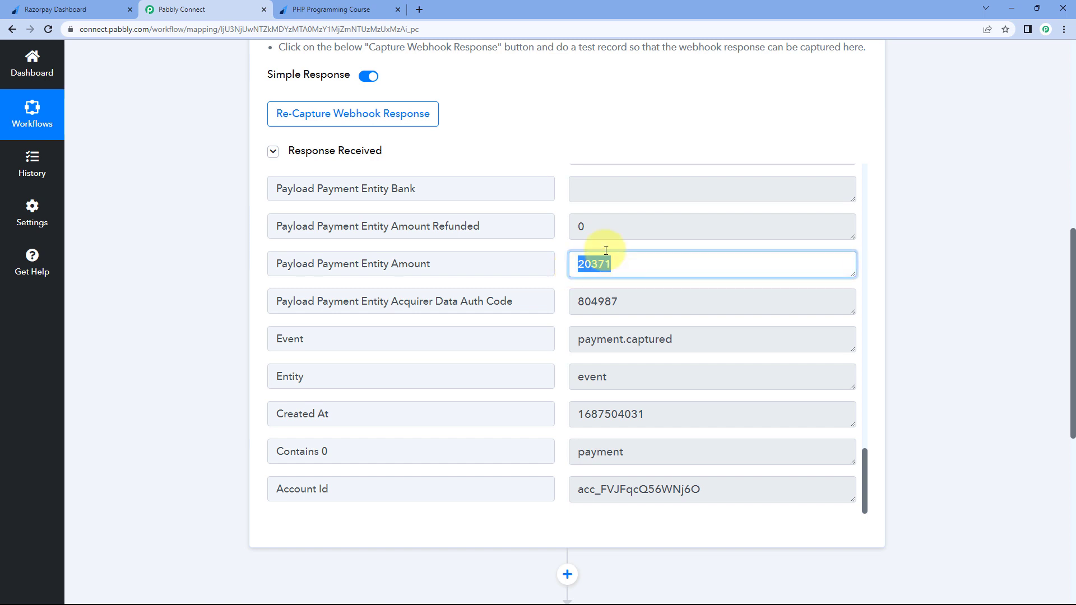
left_click(362, 7)
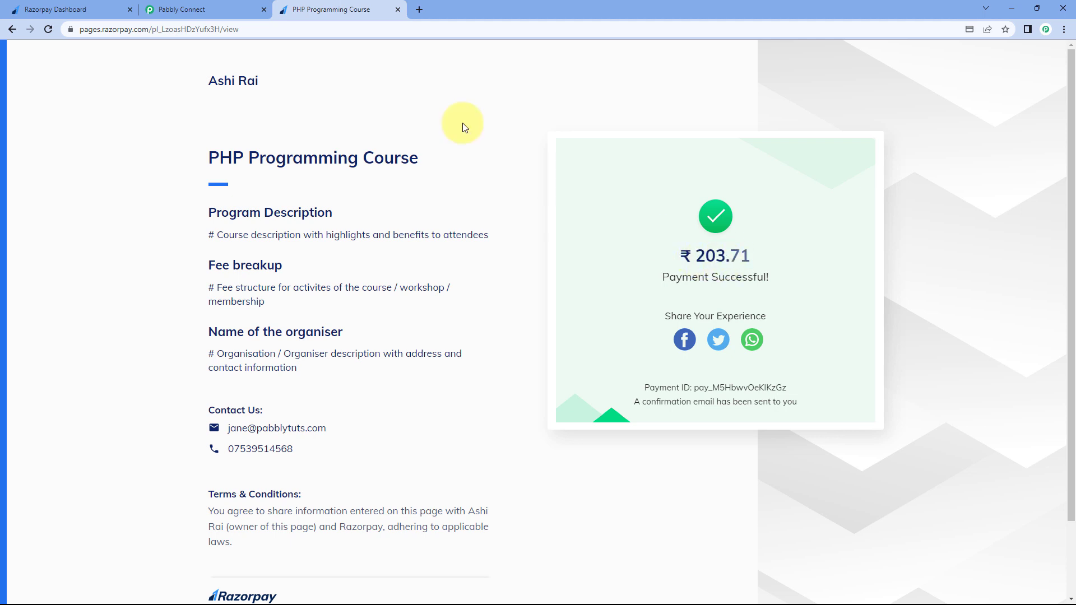
left_click(248, 6)
left_click(557, 243)
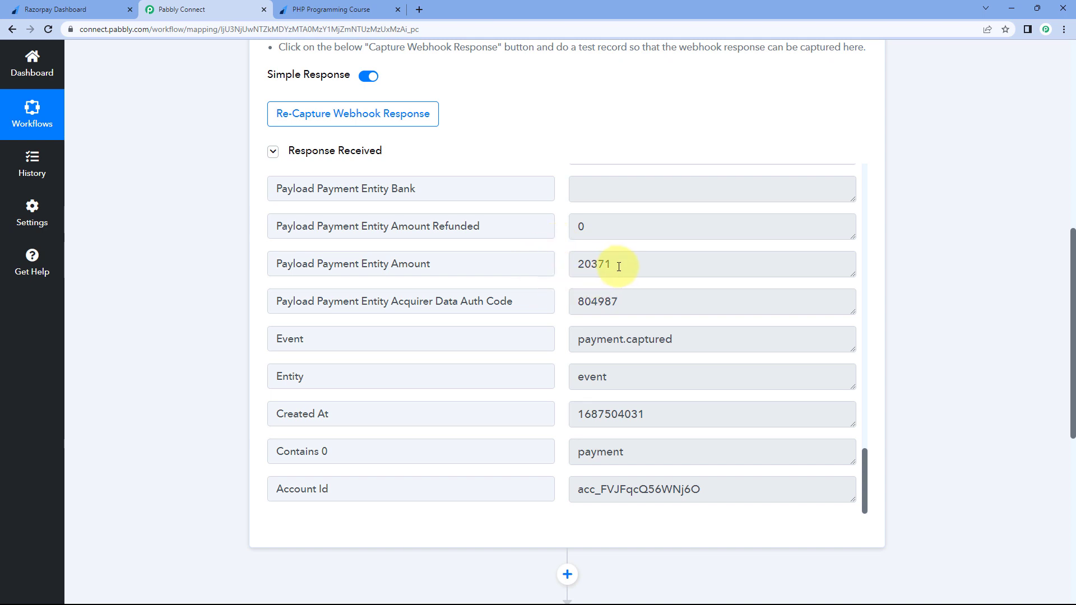
left_click_drag(630, 264, 565, 268)
left_click(560, 267)
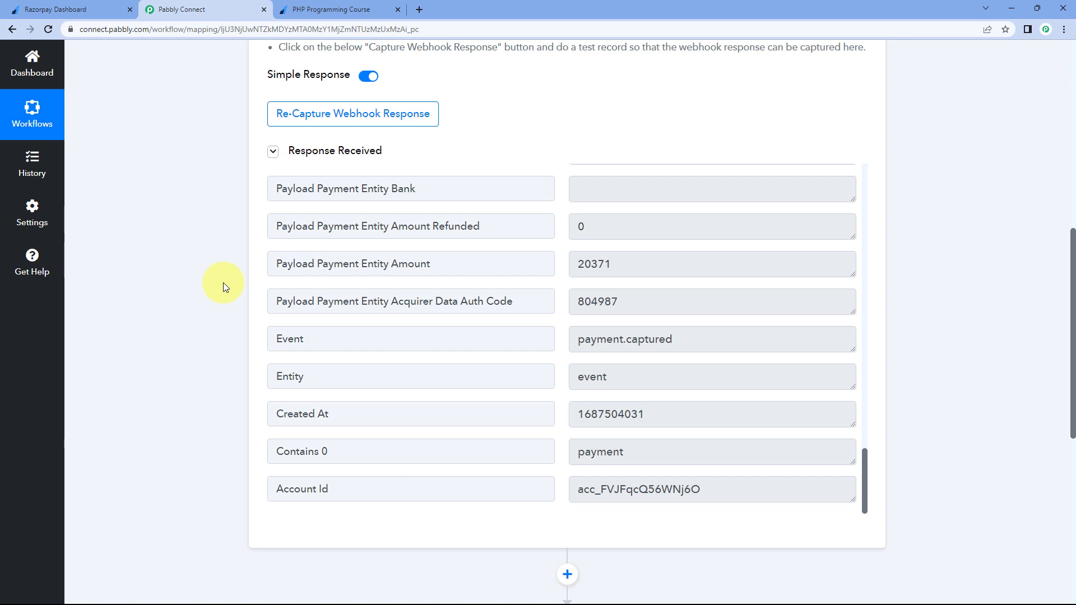
Search 'number' and choose Number Formatter by Pabbly with the Perform Math Operation event, then connect it
scroll(223, 282, "down", 7)
left_click(387, 247)
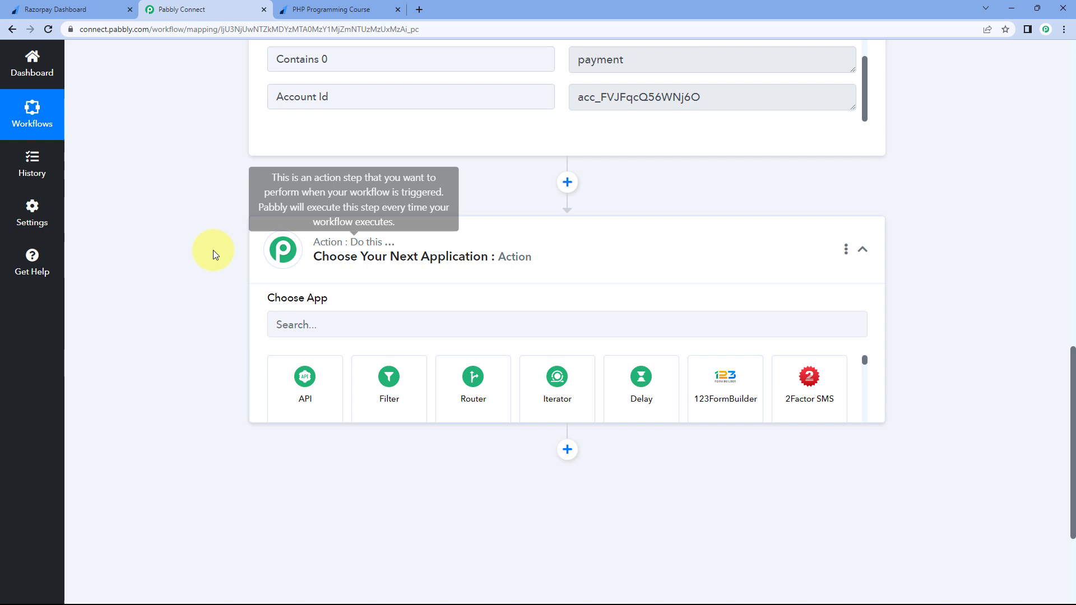
left_click(325, 219)
type("number")
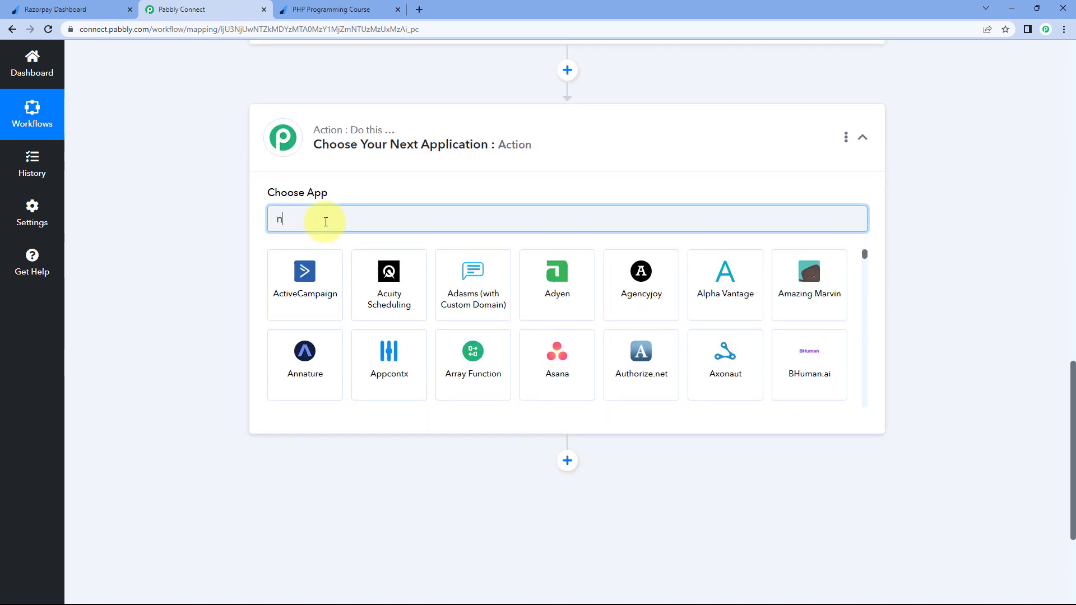
left_click(322, 312)
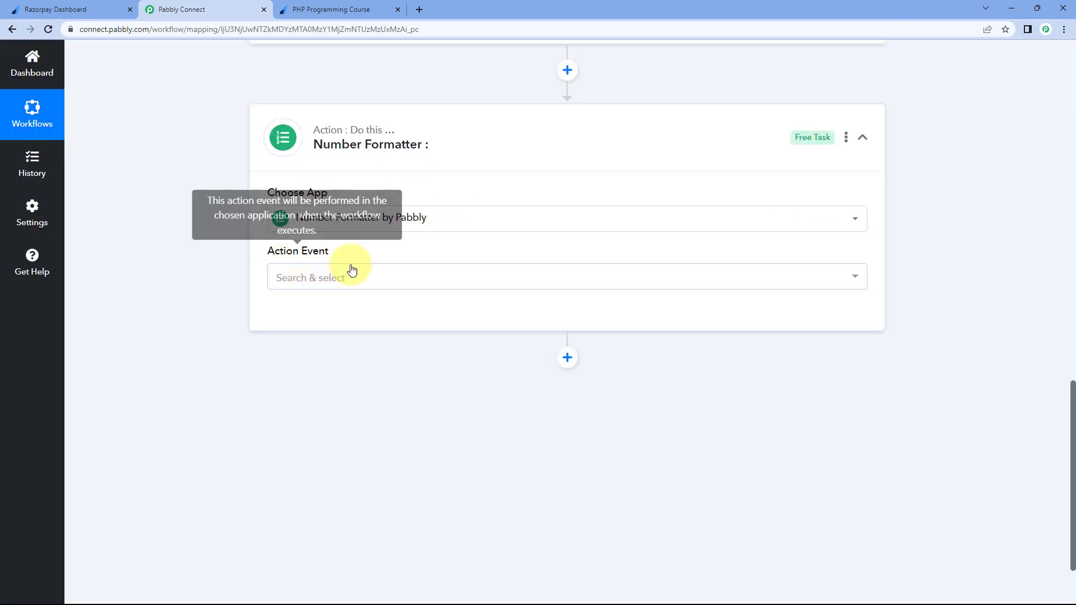
left_click(365, 279)
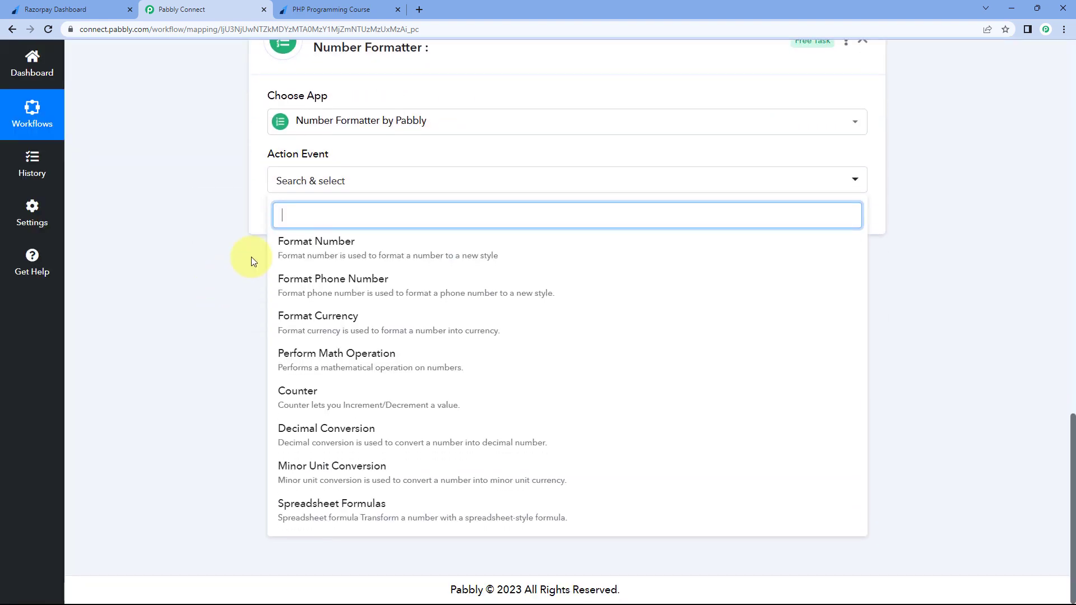
left_click(352, 362)
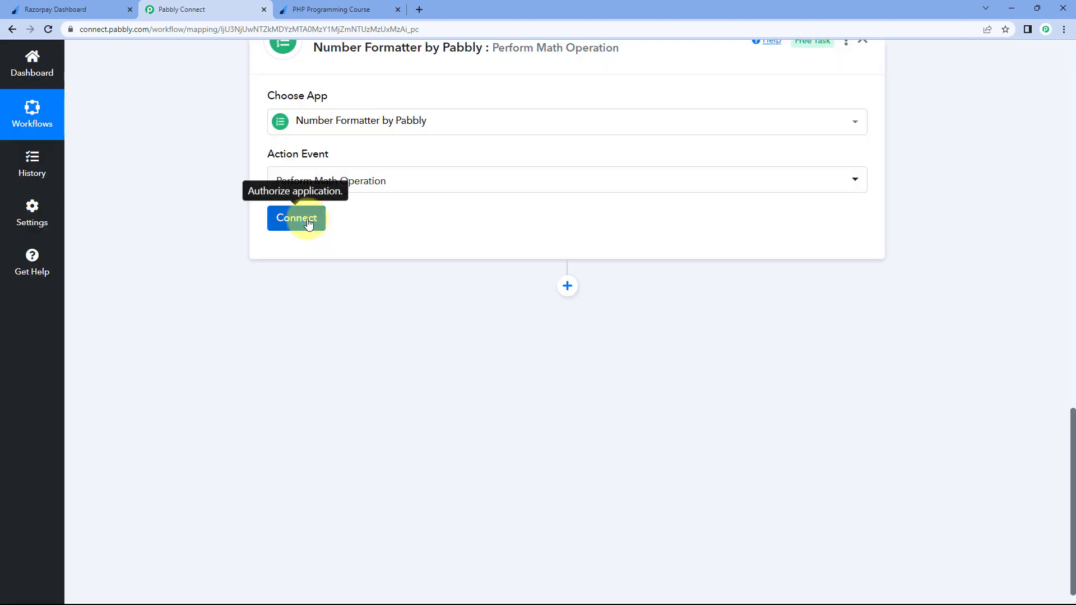
left_click(308, 223)
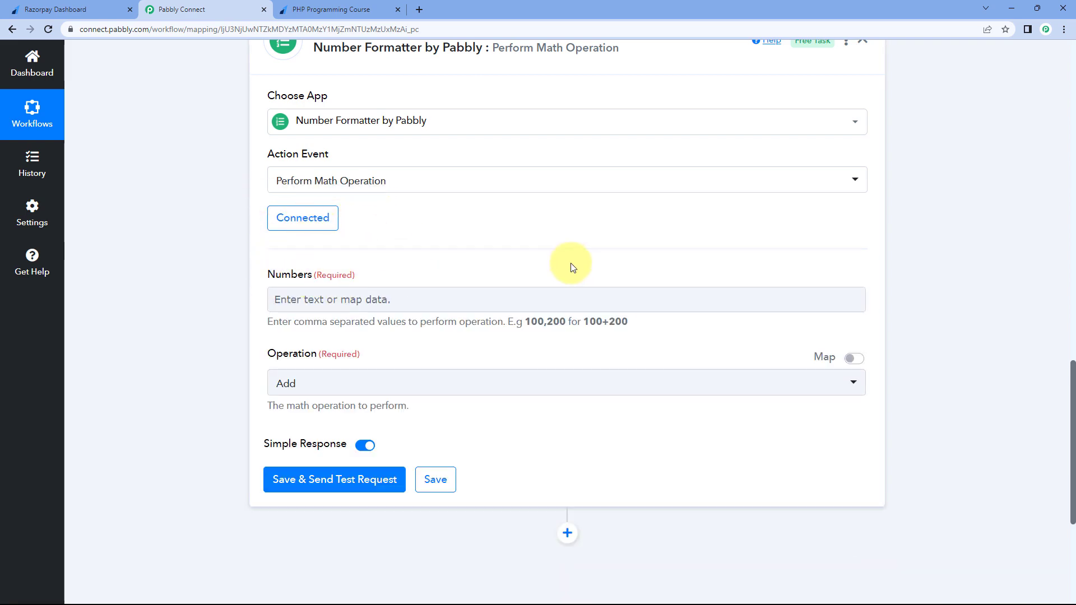
Scroll back up to check the 20371 amount in the trigger response
scroll(572, 265, "up", 8)
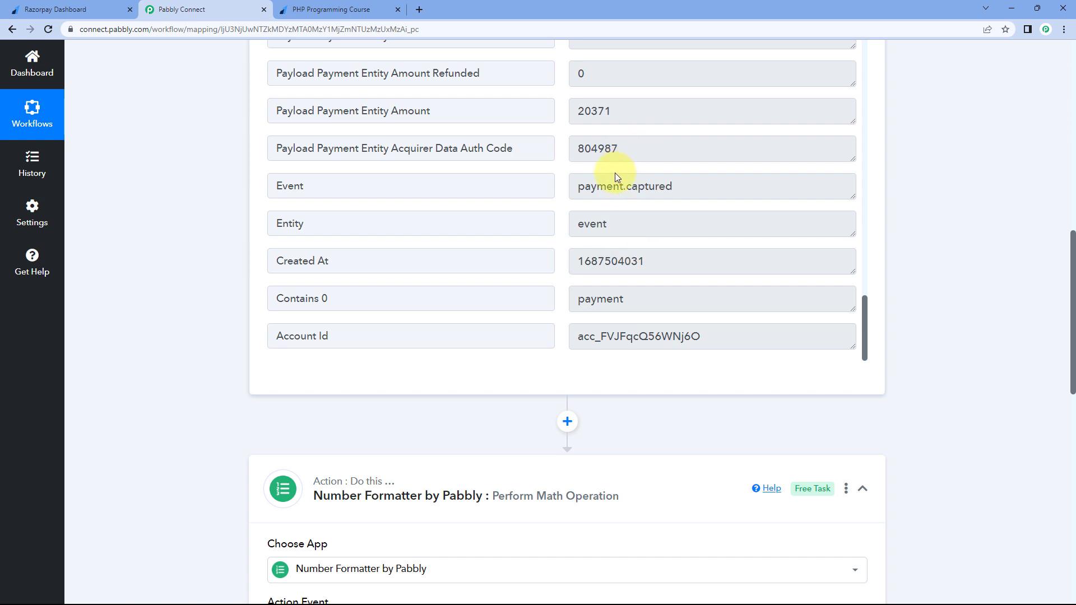
scroll(204, 300, "up", 3)
left_click_drag(627, 284, 564, 287)
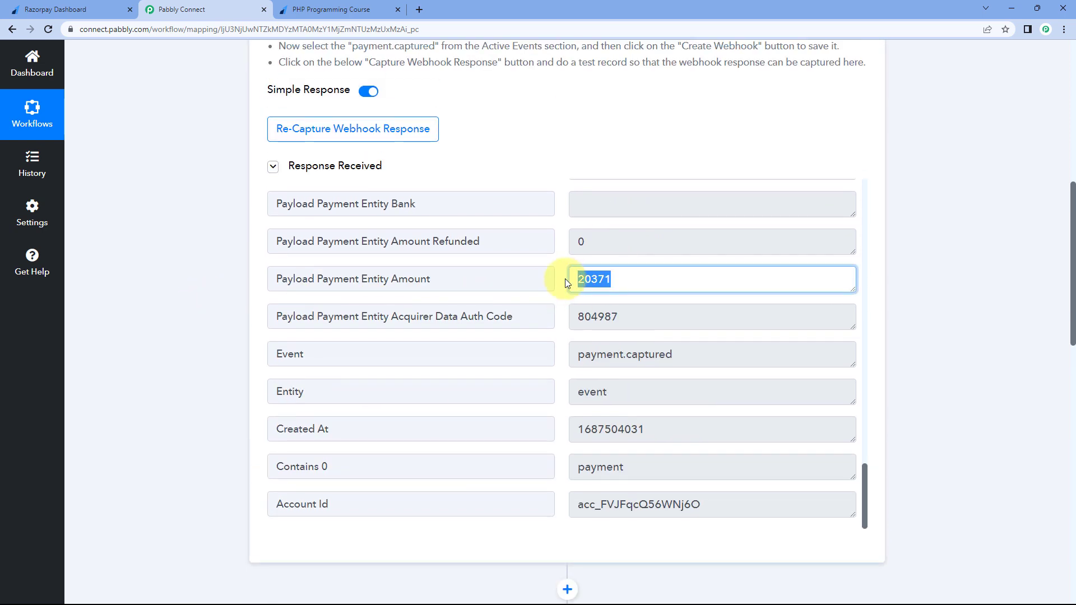
scroll(579, 289, "up", 2)
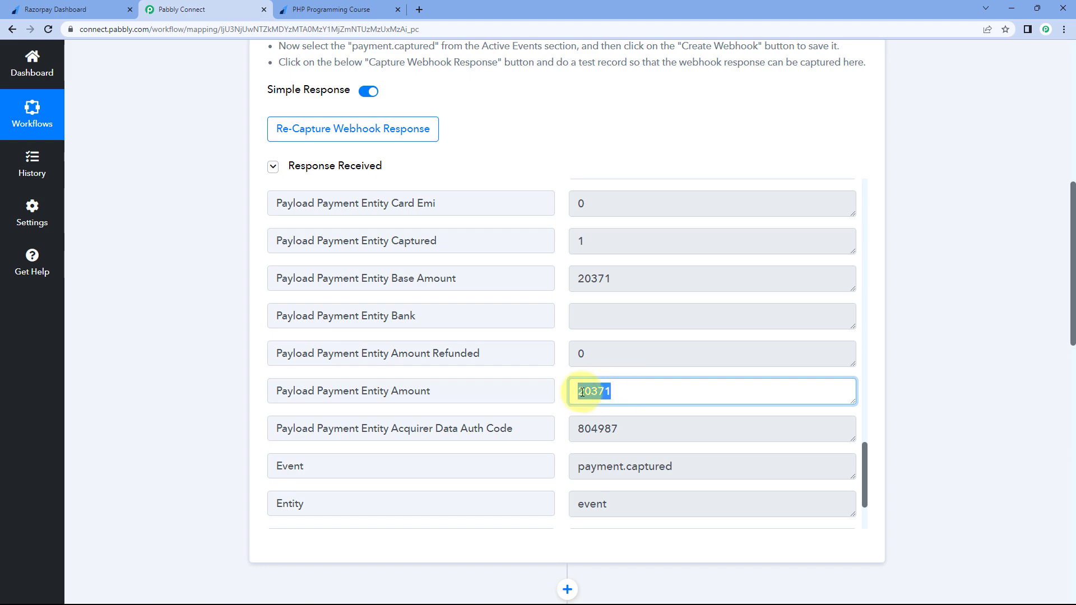
left_click(185, 398)
scroll(196, 380, "down", 10)
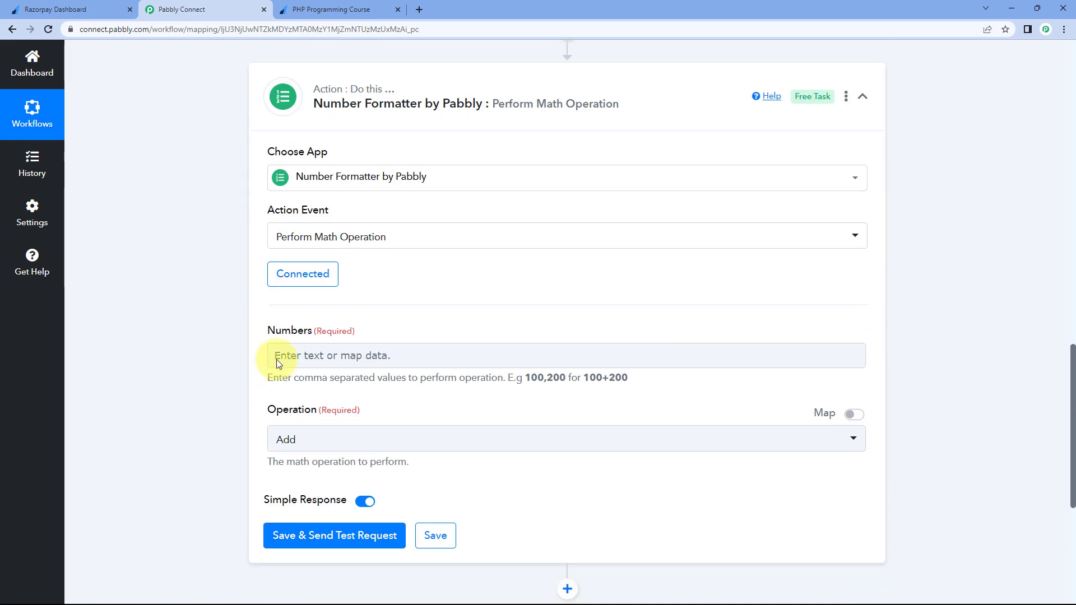
Map Razorpay's Payload Payment Entity Amount into the Numbers field
left_click(292, 355)
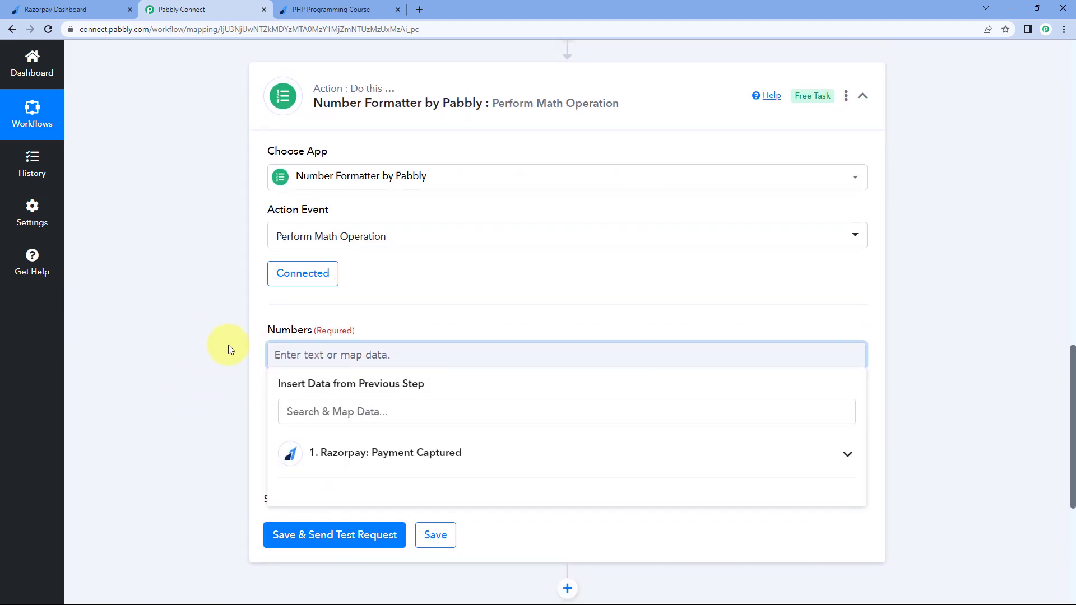
scroll(228, 349, "down", 2)
left_click(447, 343)
scroll(426, 387, "down", 1)
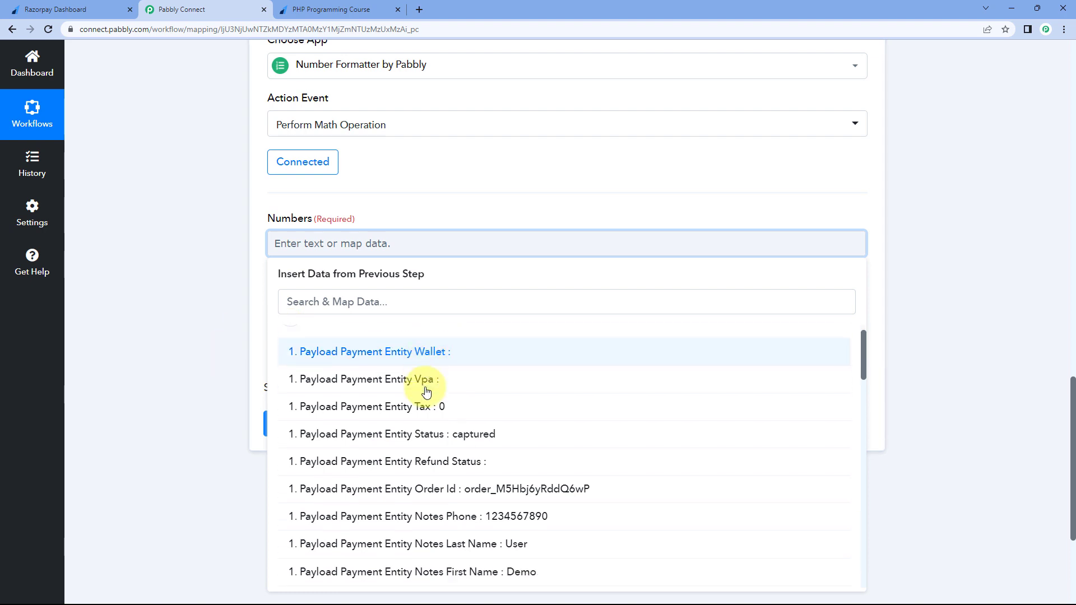
scroll(427, 390, "down", 12)
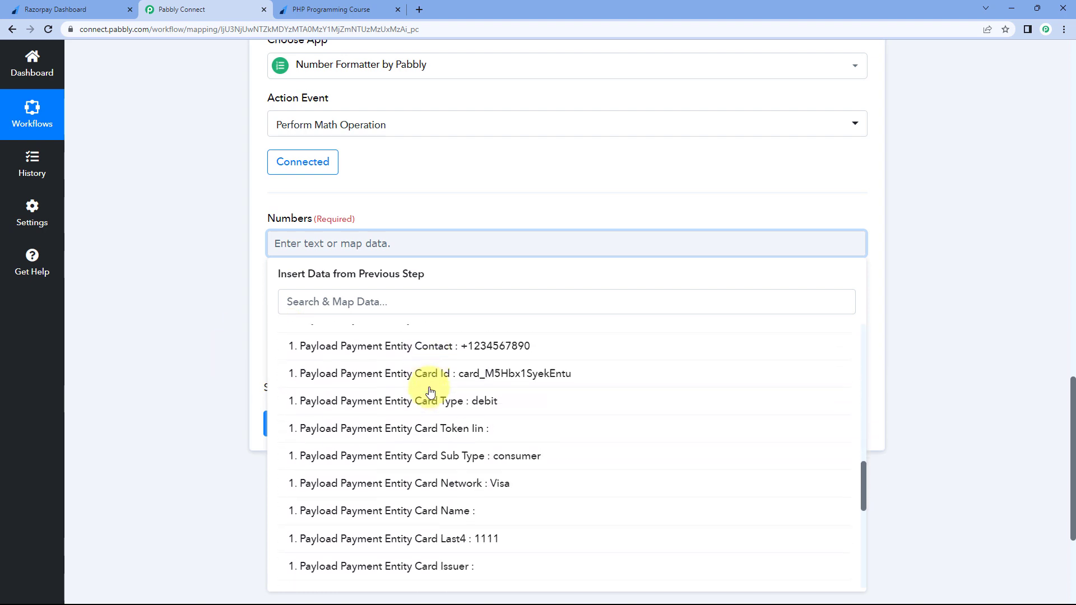
scroll(430, 390, "down", 8)
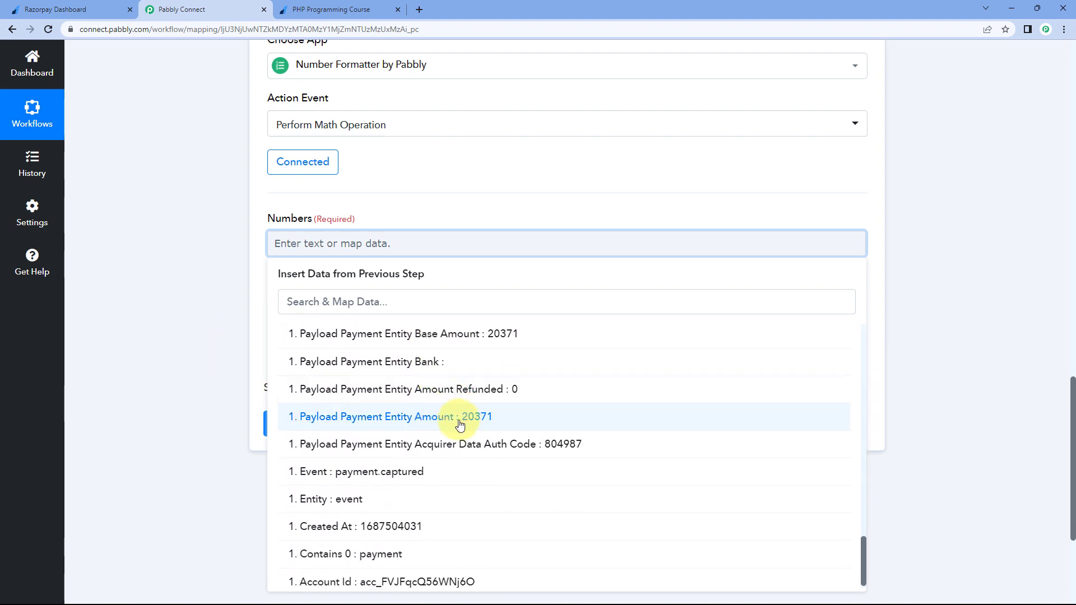
left_click(459, 425)
left_click(480, 211)
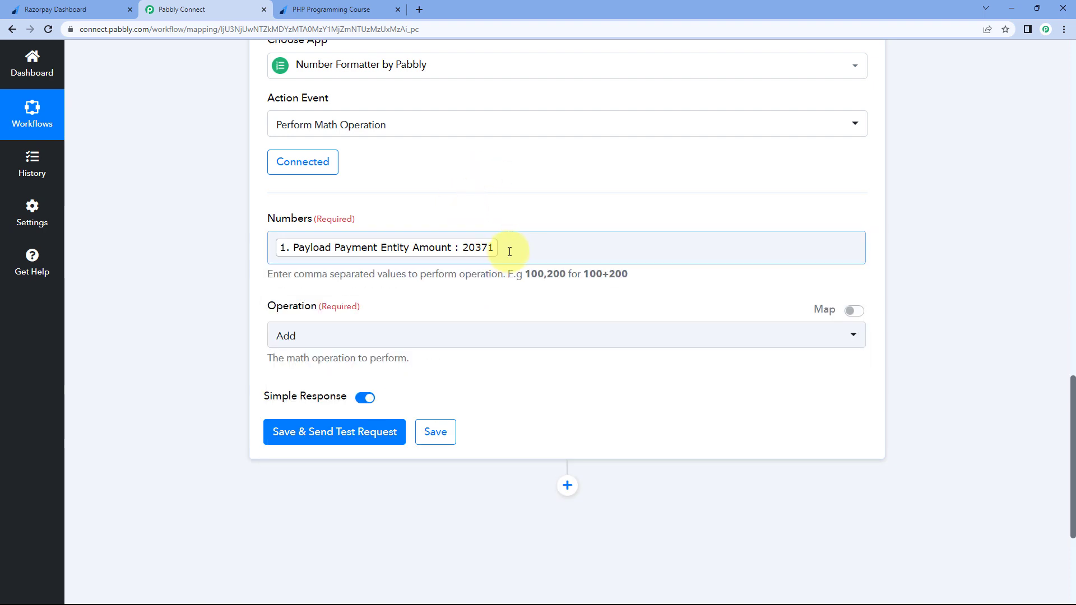
left_click(510, 252)
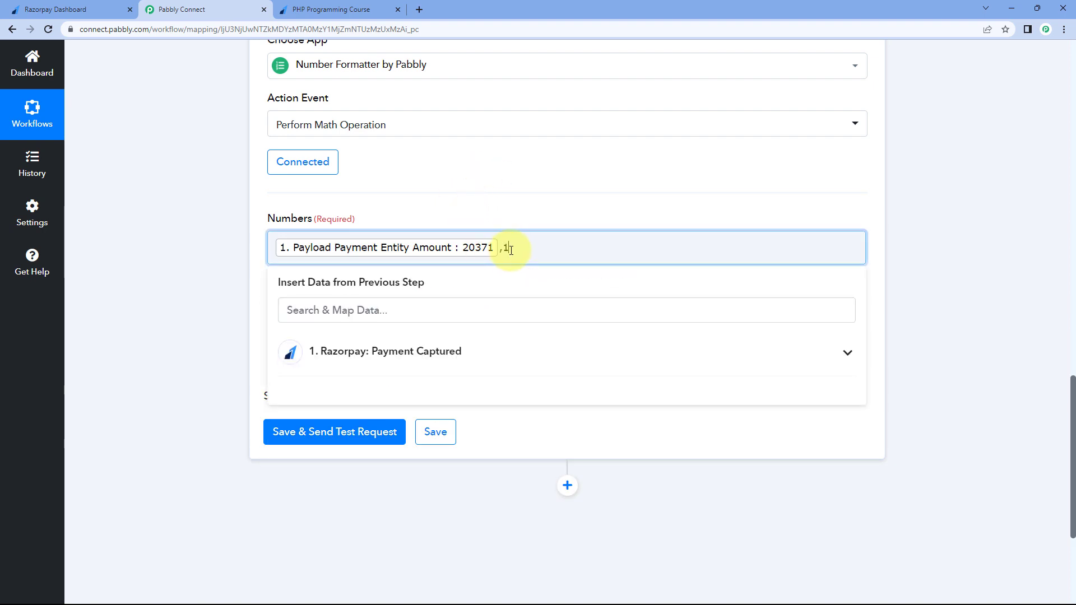
left_click(404, 223)
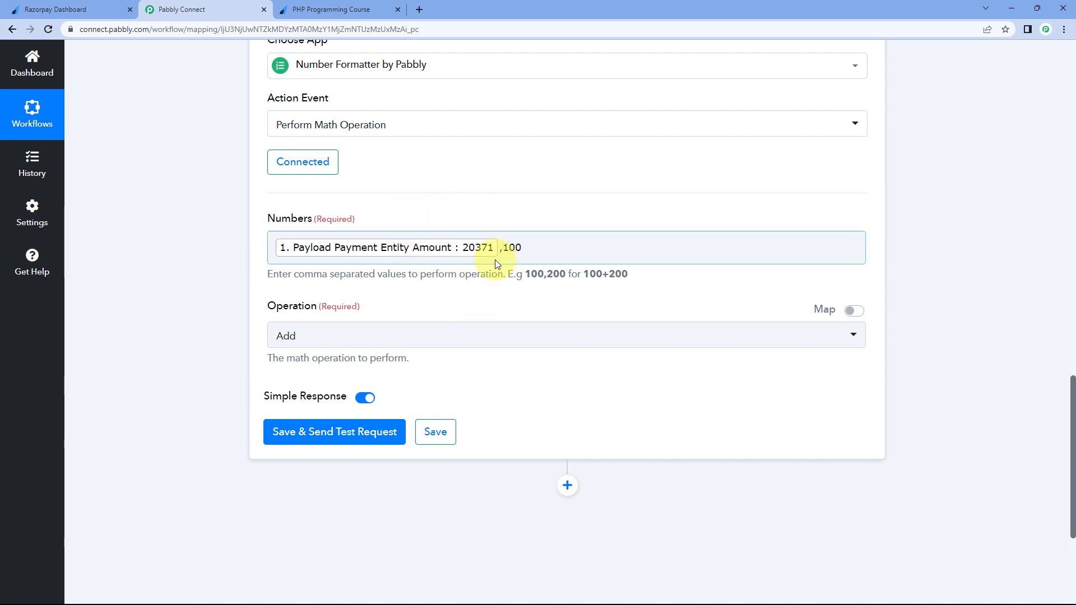
Set 100 as the divisor after the amount and choose Divide as the operation
double_click(513, 248)
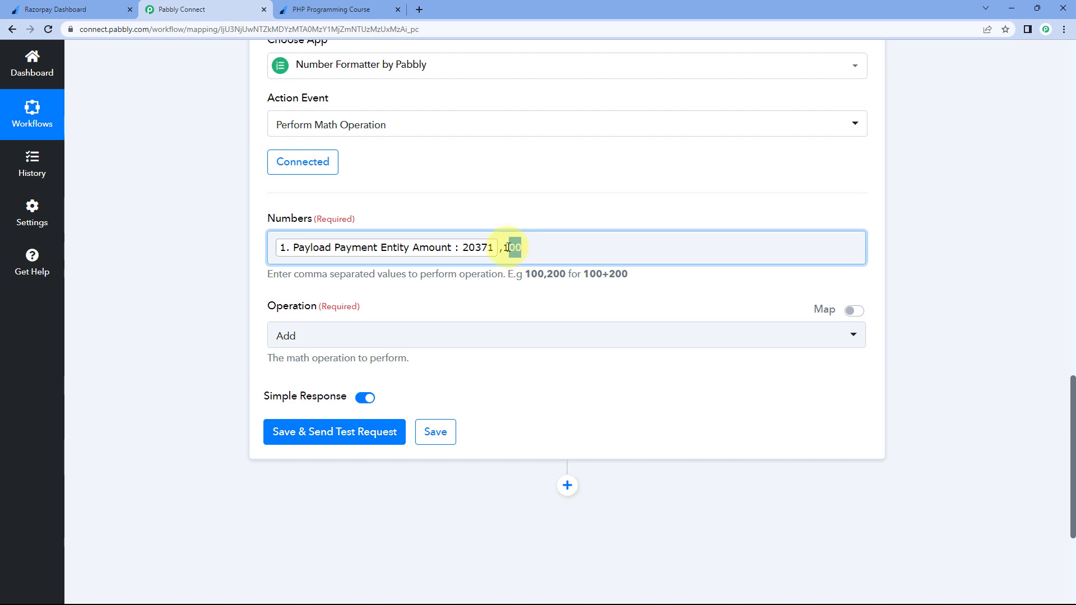
left_click(511, 213)
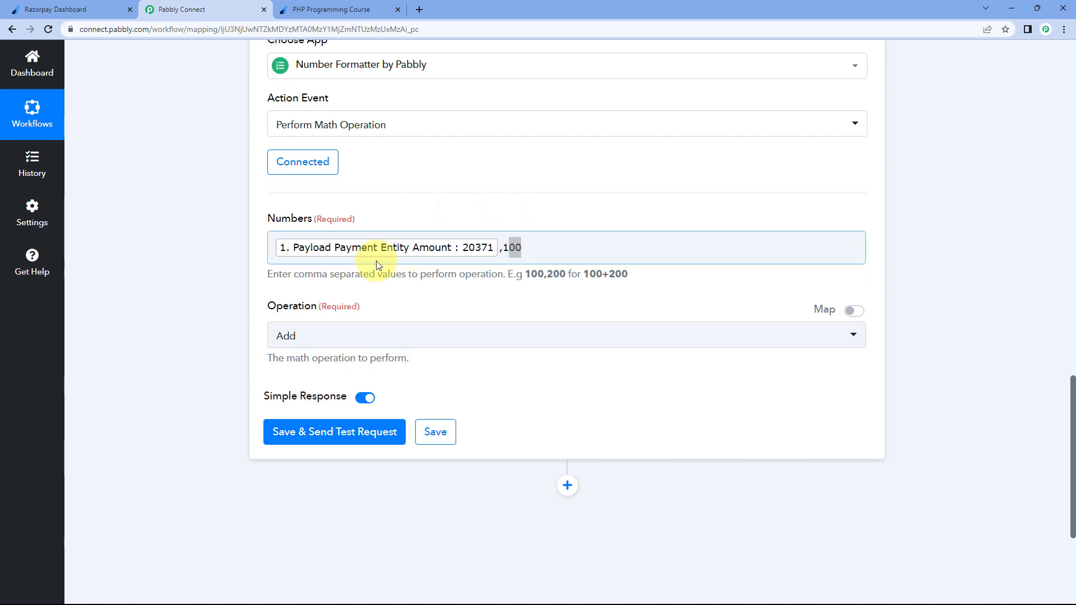
left_click(359, 343)
left_click(317, 472)
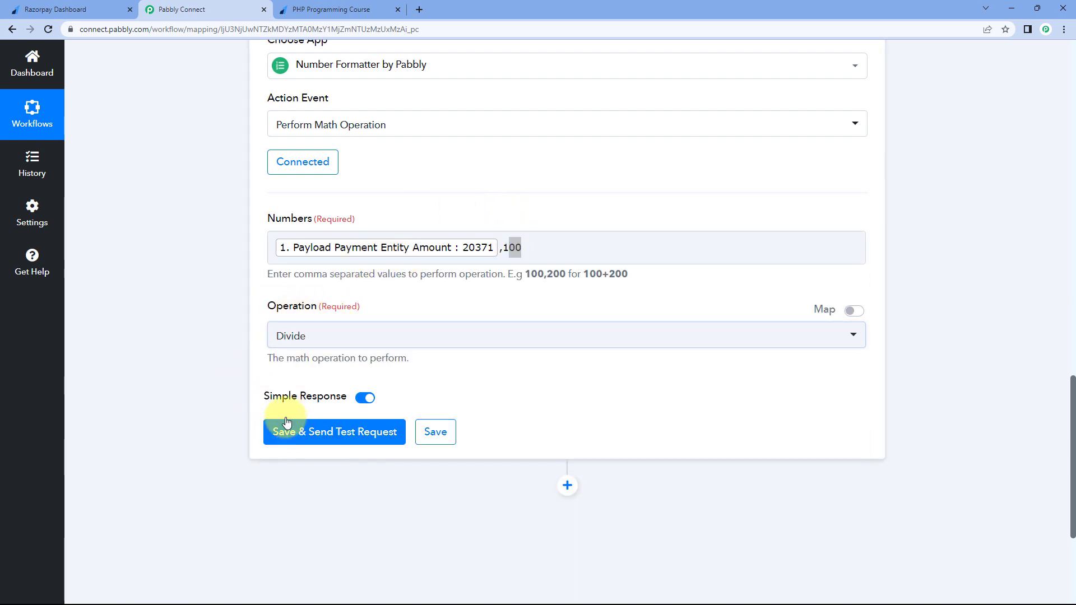
Save and send a test request, then confirm the Result reads 203.71
left_click(343, 436)
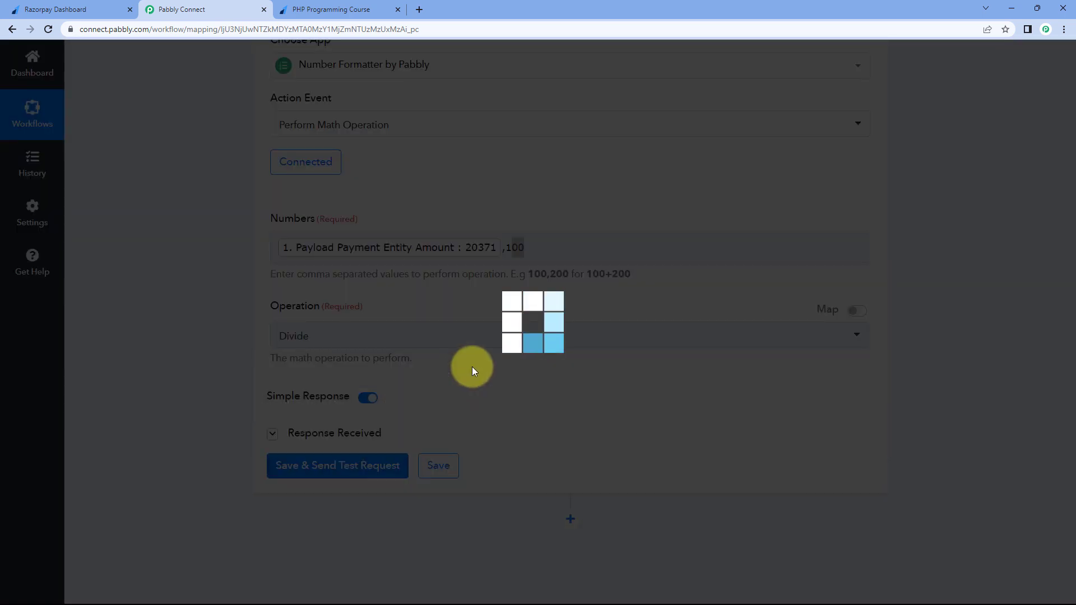
scroll(472, 366, "down", 2)
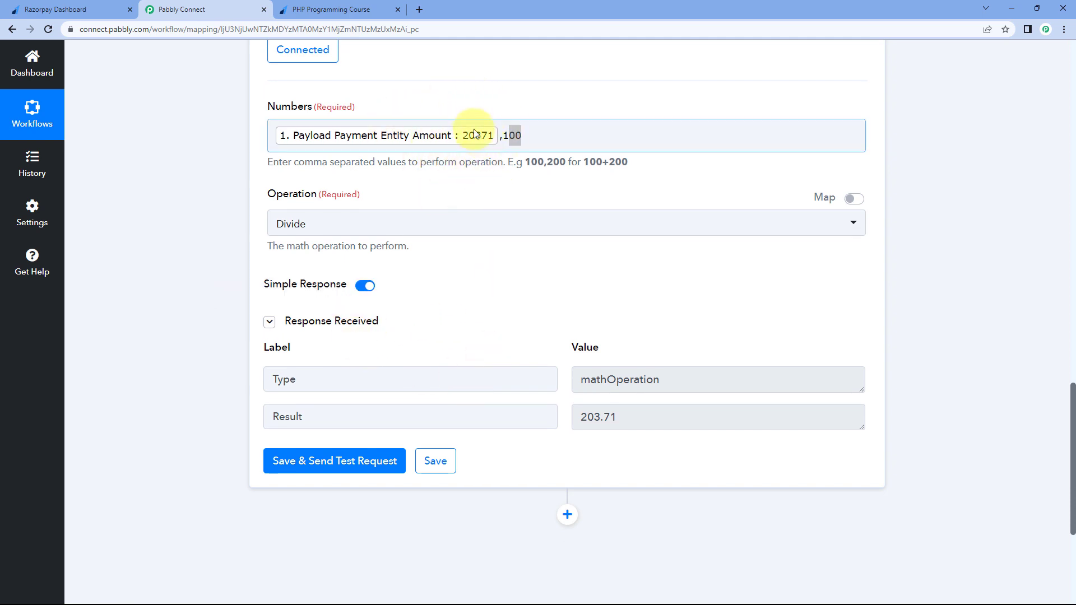
left_click(532, 130)
left_click(547, 100)
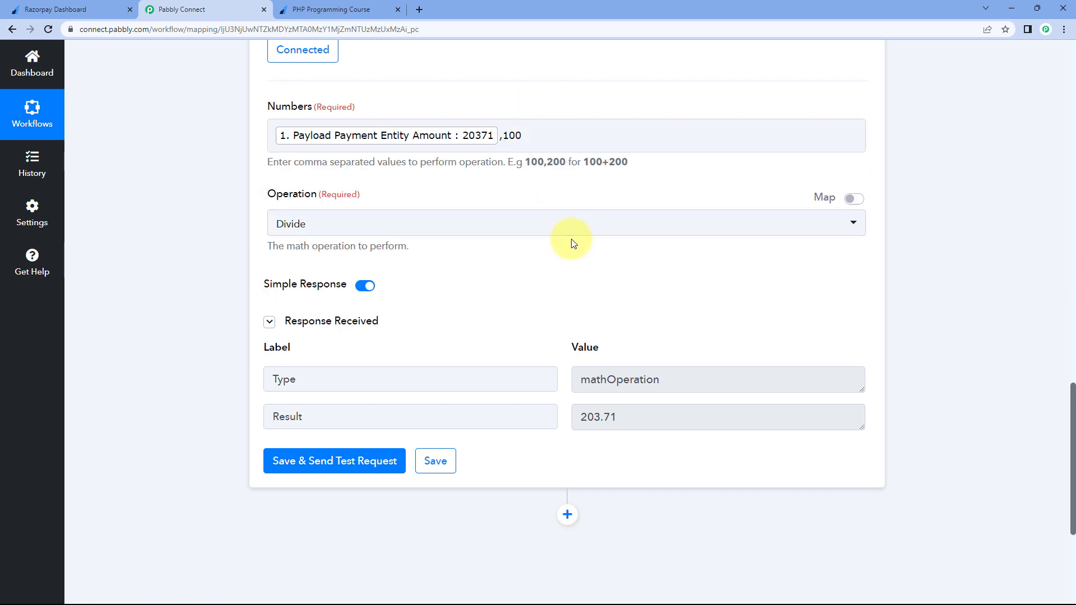
left_click(643, 421)
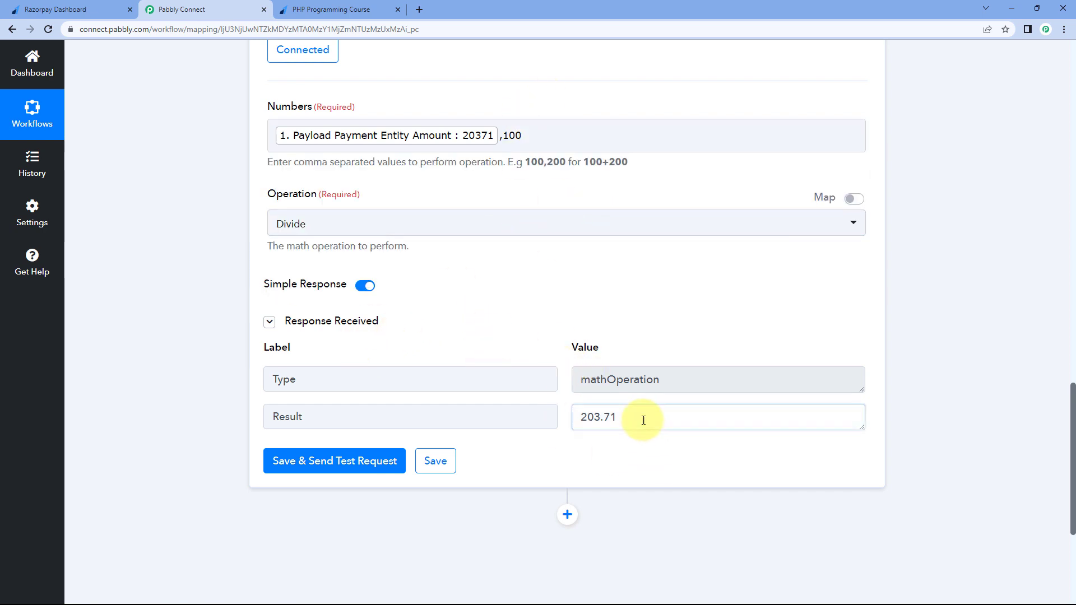
left_click_drag(643, 420, 578, 422)
left_click(563, 413)
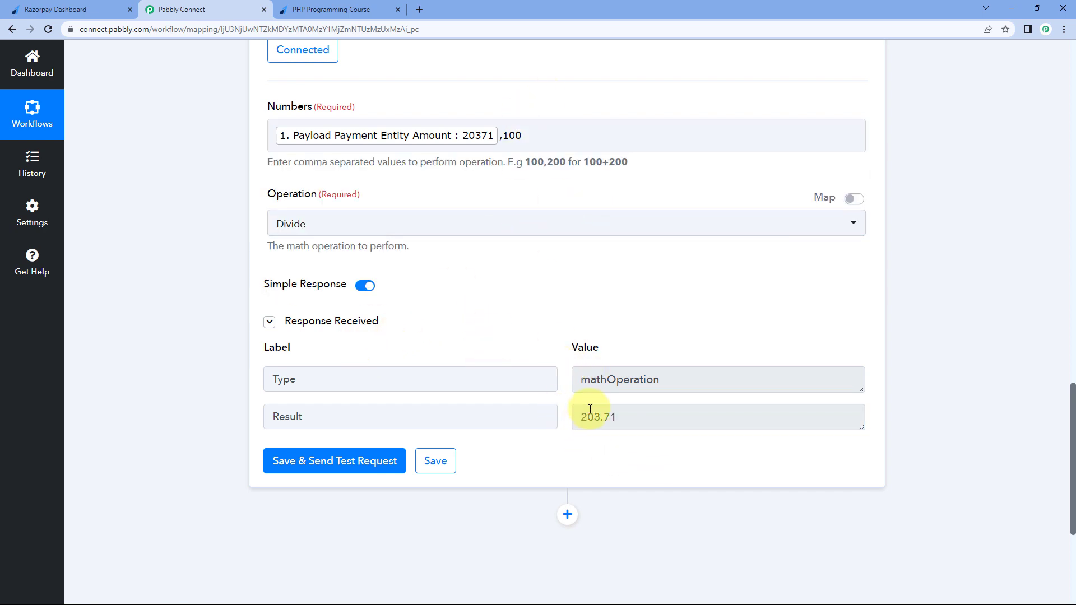
left_click(379, 5)
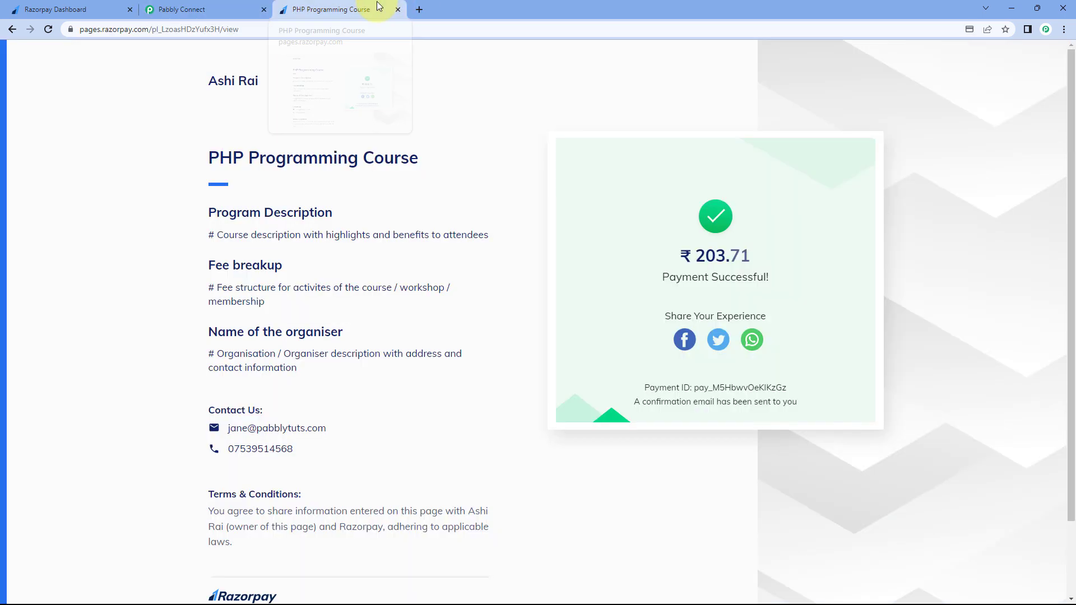
left_click_drag(695, 255, 759, 254)
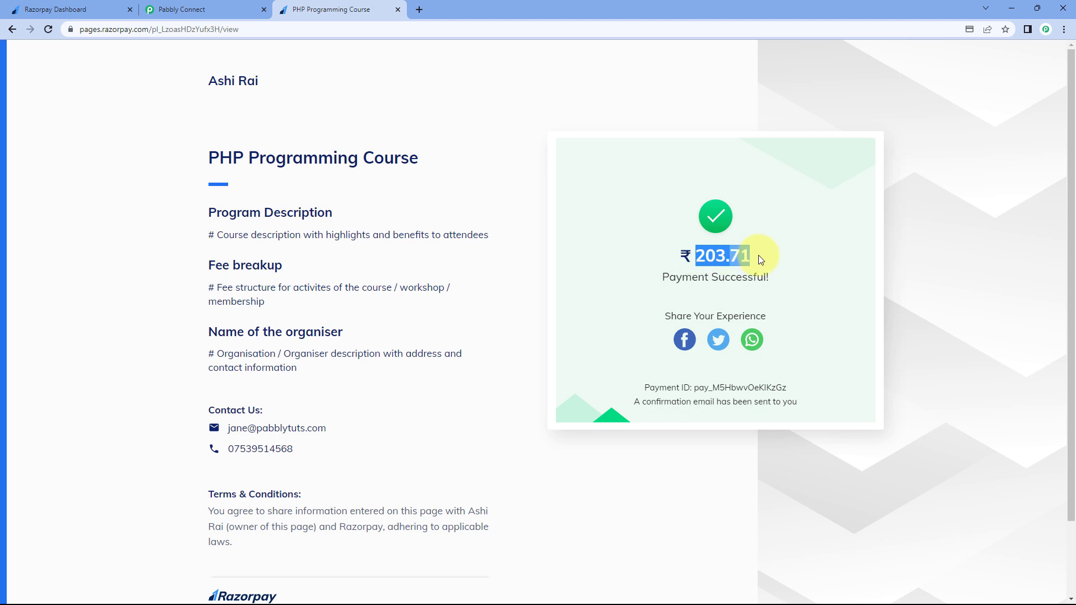
left_click(704, 253)
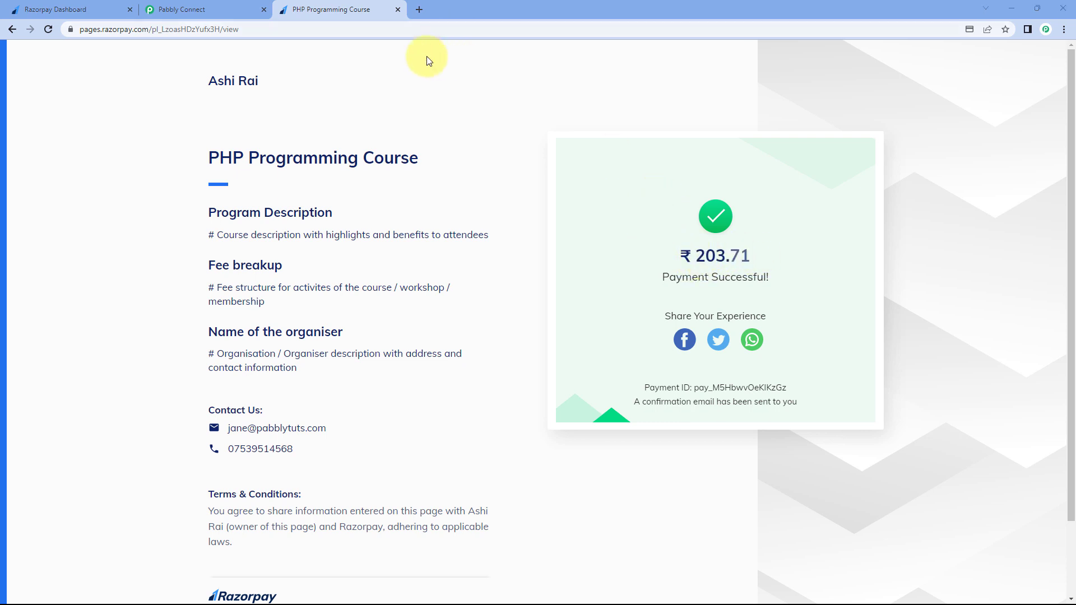
left_click(193, 10)
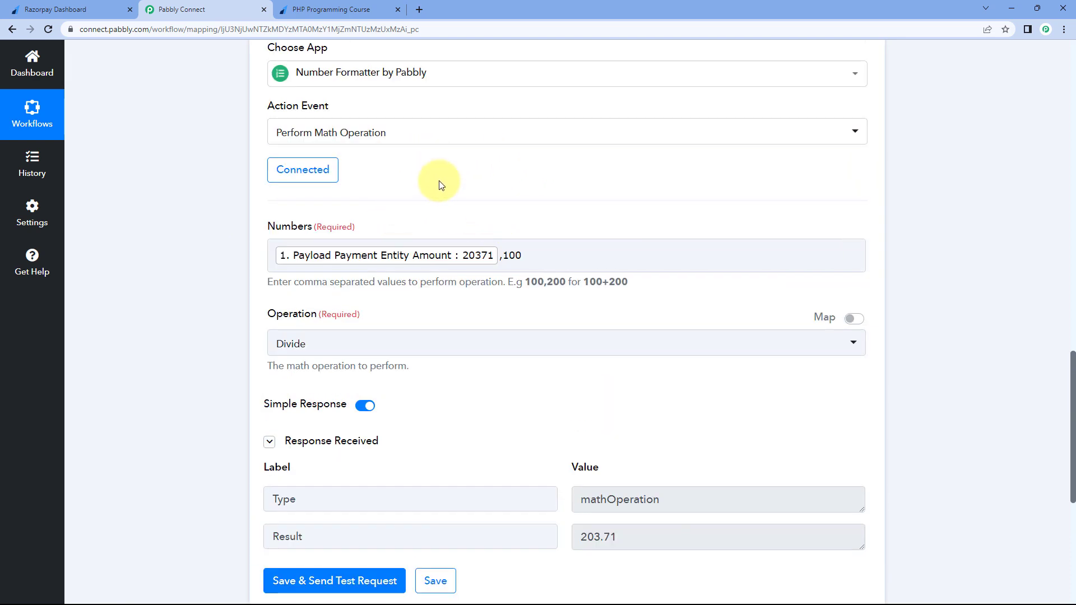
Collapse the Number Formatter step and then the Razorpay trigger step
scroll(613, 451, "down", 1)
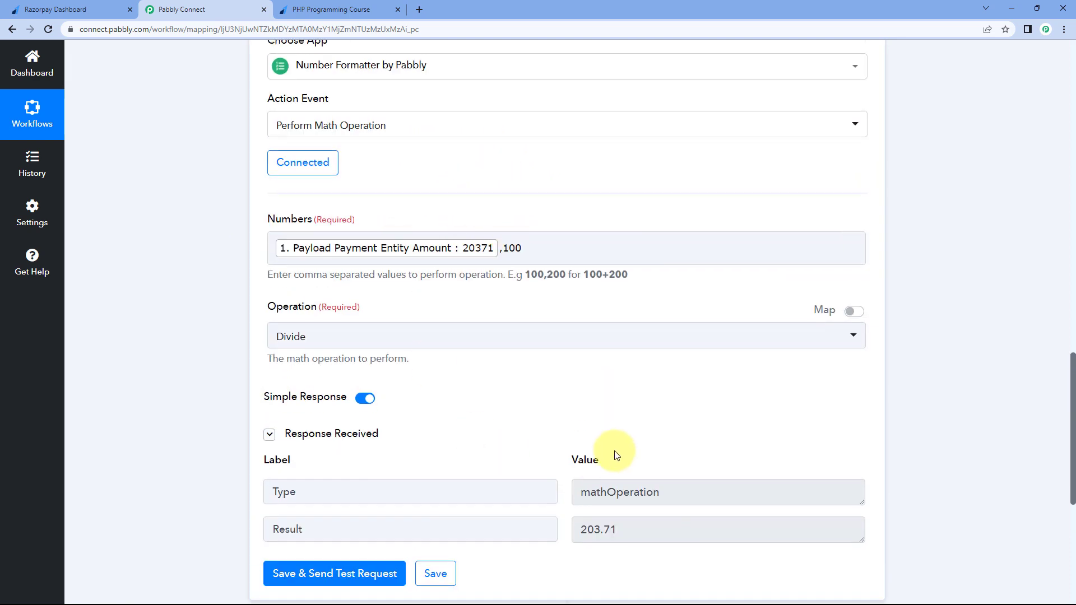
left_click_drag(632, 481, 577, 482)
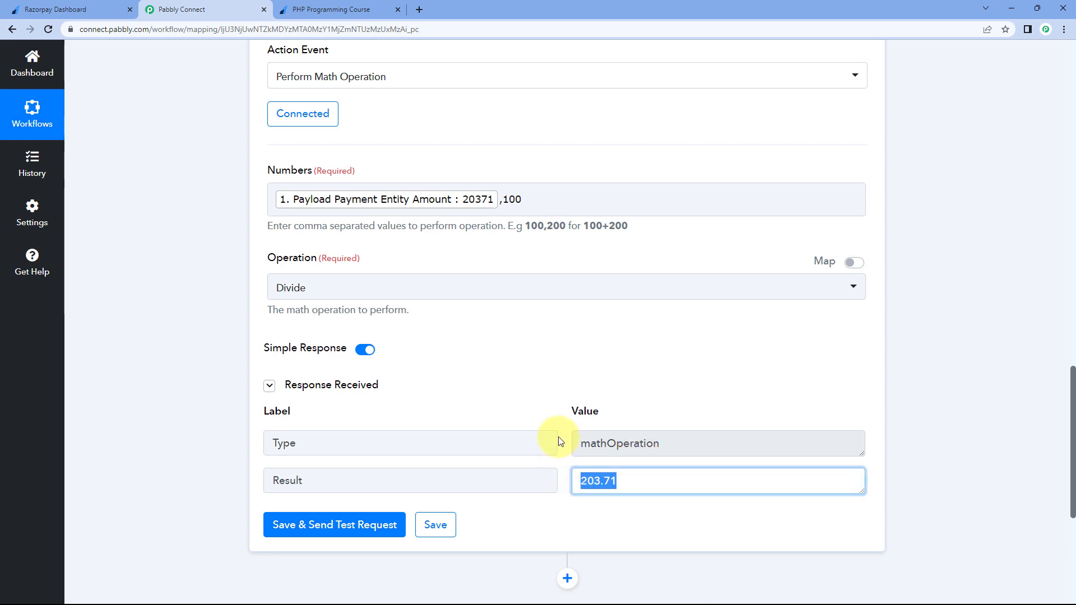
scroll(776, 368, "up", 5)
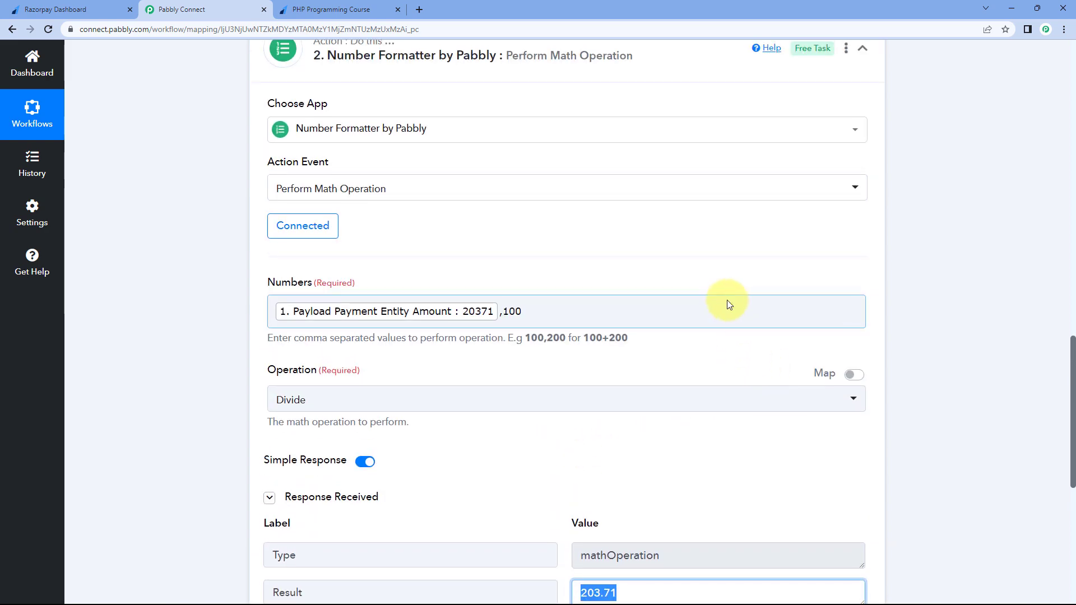
left_click(863, 217)
scroll(905, 184, "up", 12)
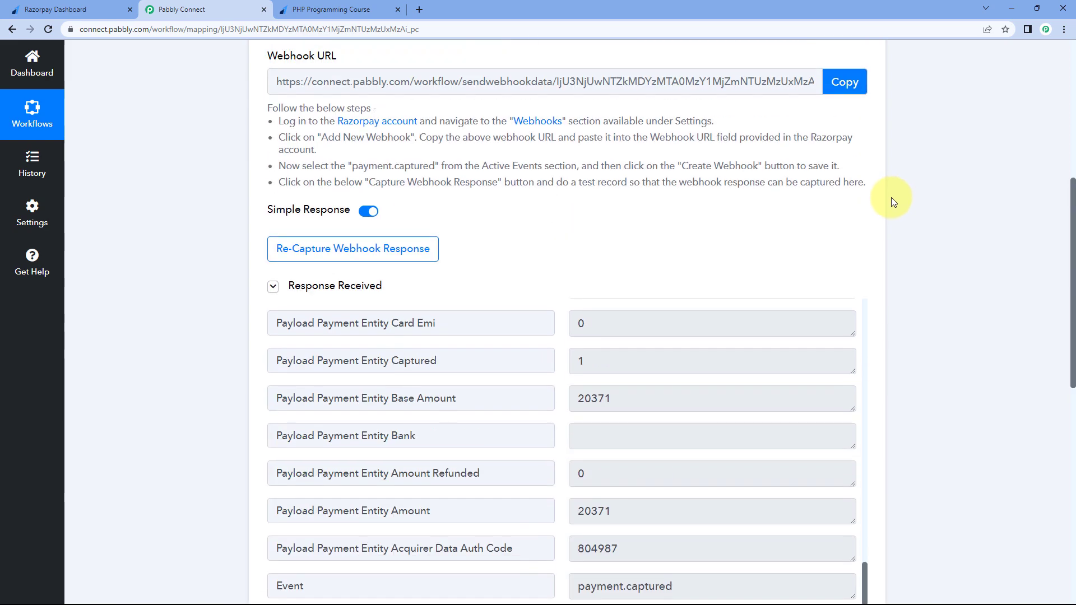
scroll(887, 207, "up", 3)
left_click(868, 206)
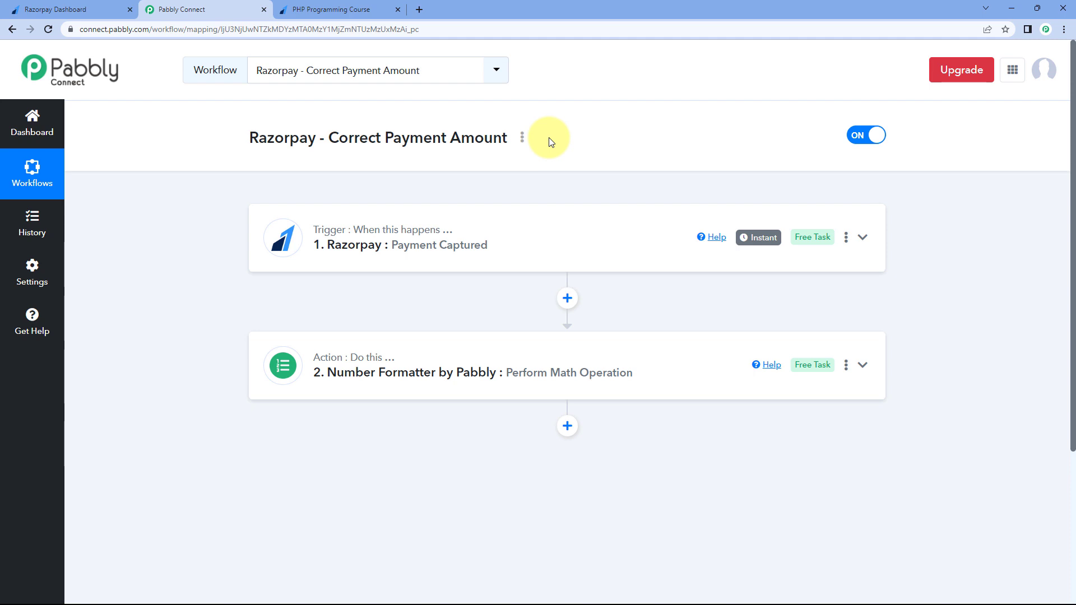
Reopen the Number Formatter step to review its settings, then collapse it again
left_click(644, 365)
scroll(180, 366, "down", 6)
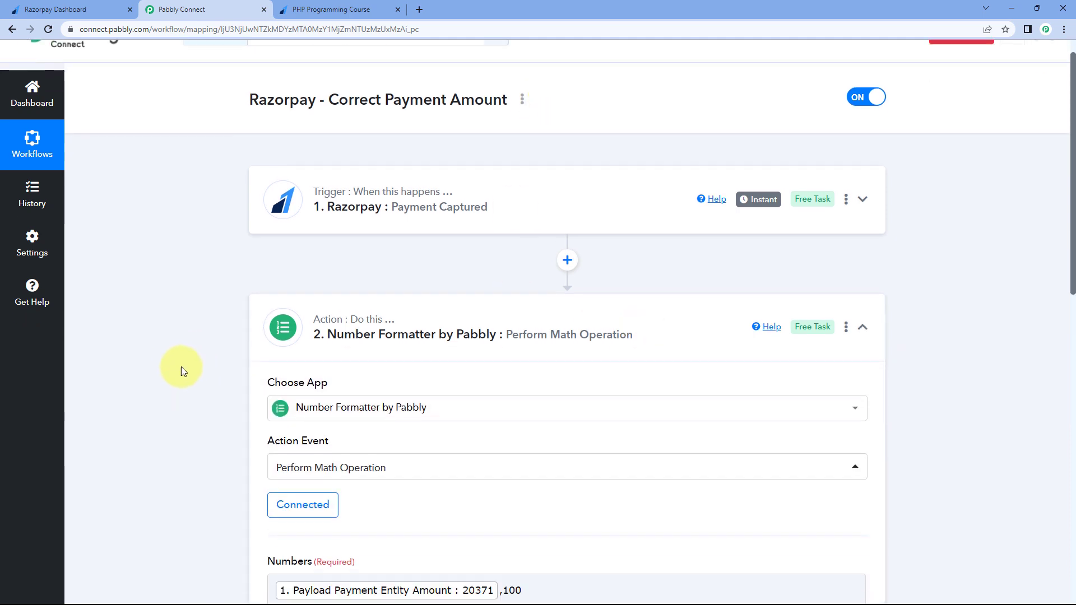
scroll(217, 348, "down", 6)
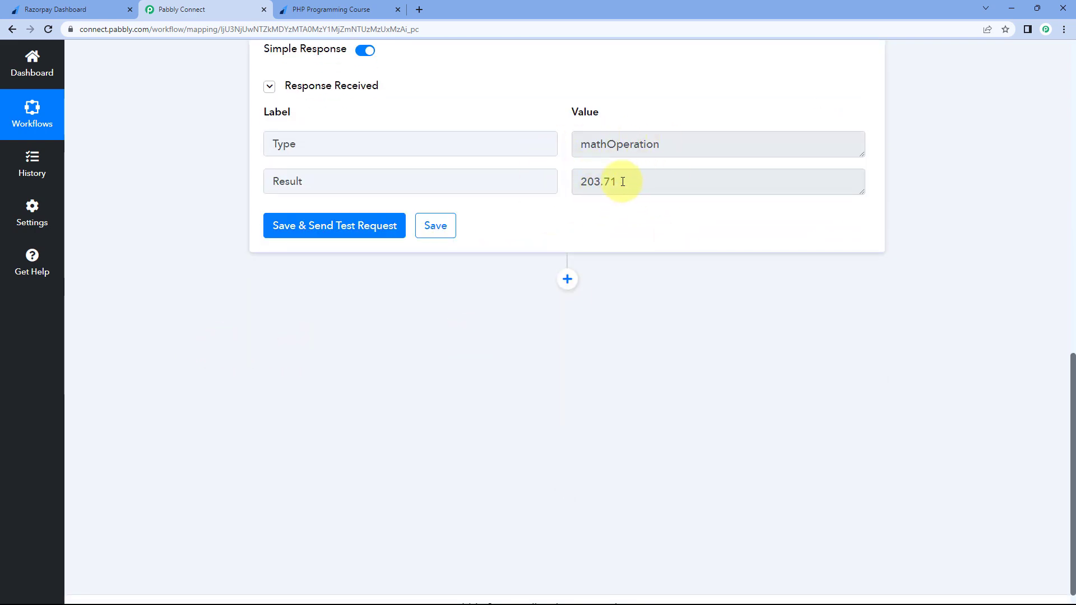
scroll(828, 178, "up", 5)
scroll(675, 183, "down", 1)
scroll(674, 183, "up", 5)
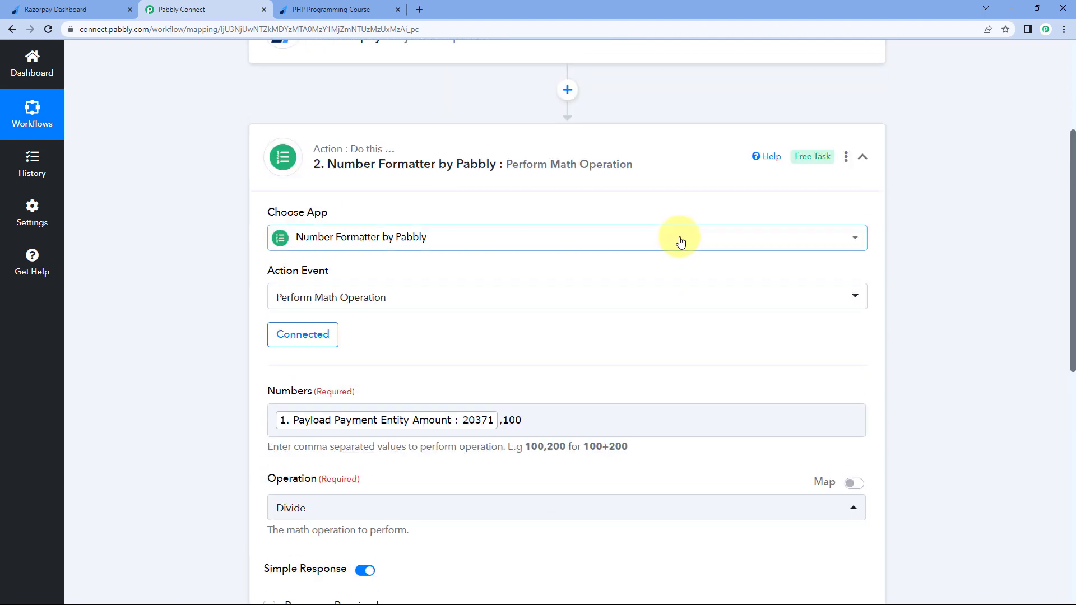
left_click(872, 164)
scroll(596, 159, "up", 1)
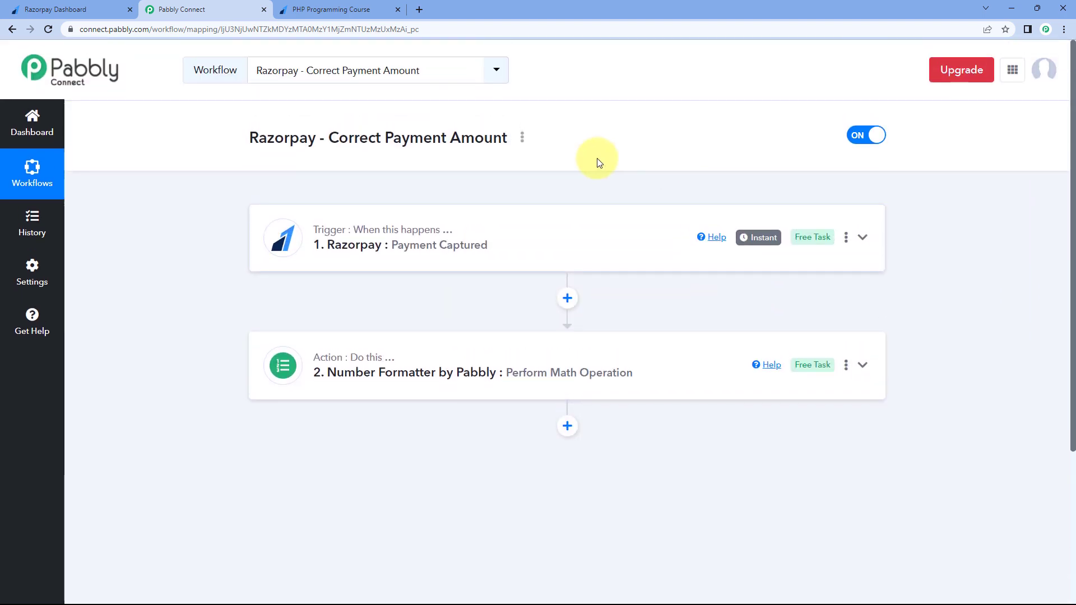